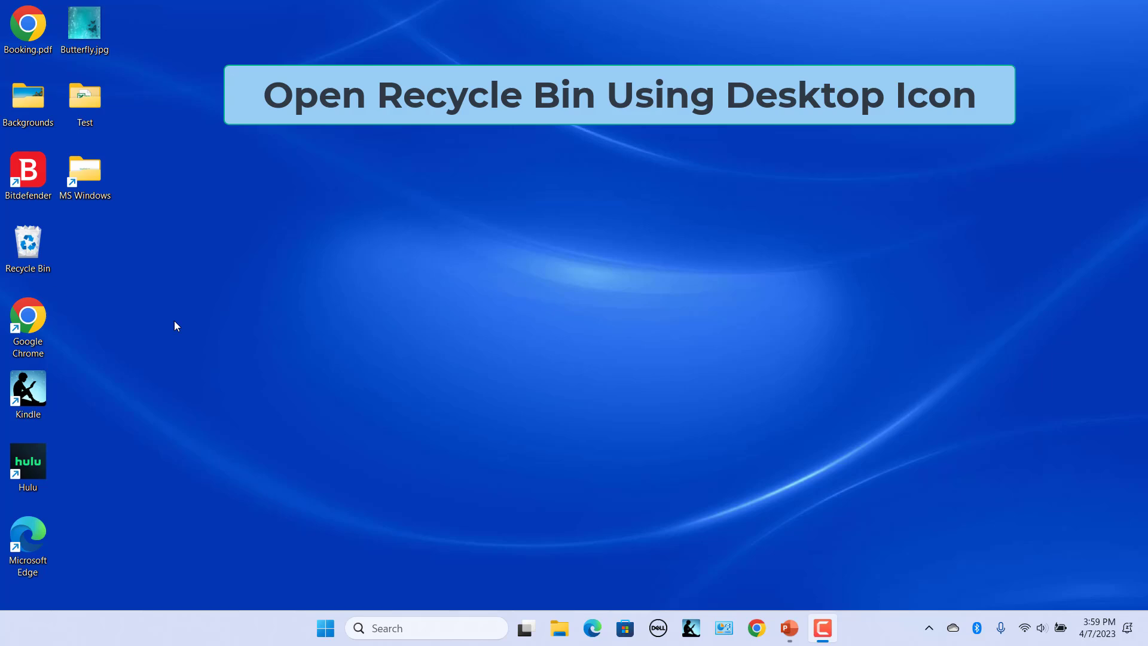
Open and close the Recycle Bin from the desktop, then launch and close Settings from Start
double_click(26, 250)
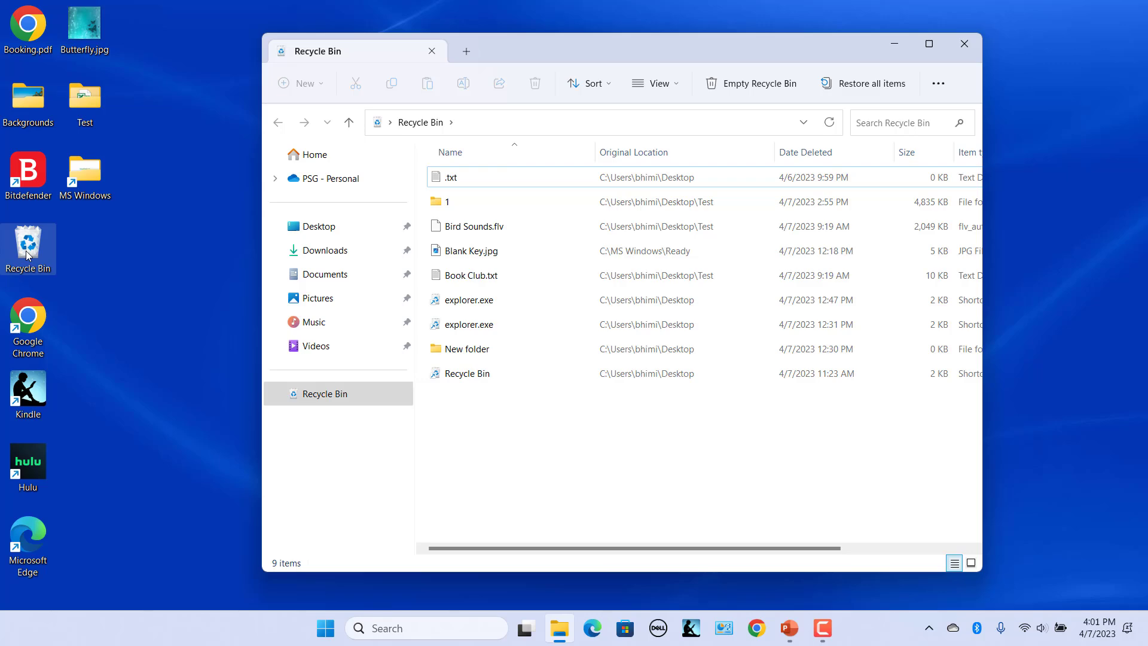
click(964, 44)
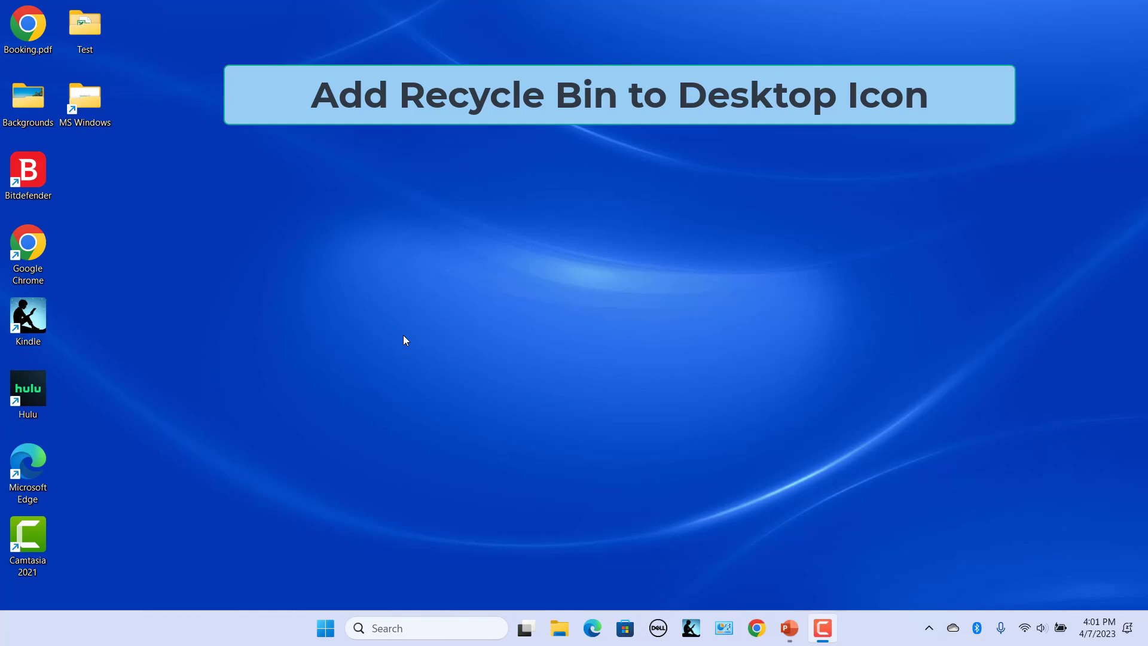
click(326, 628)
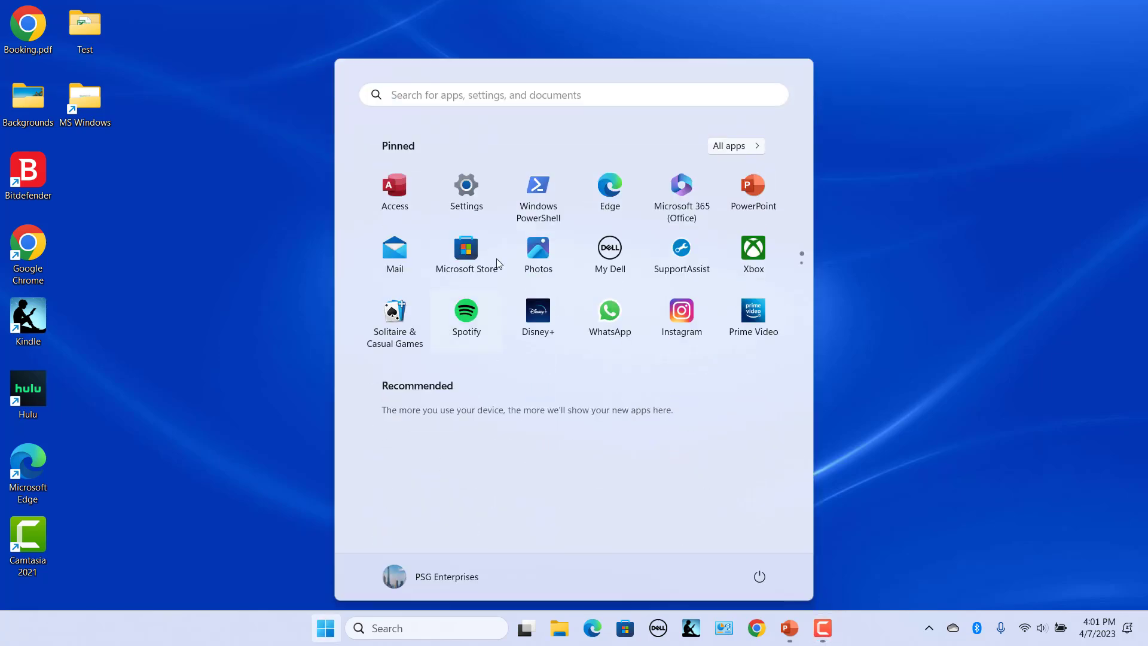
click(476, 196)
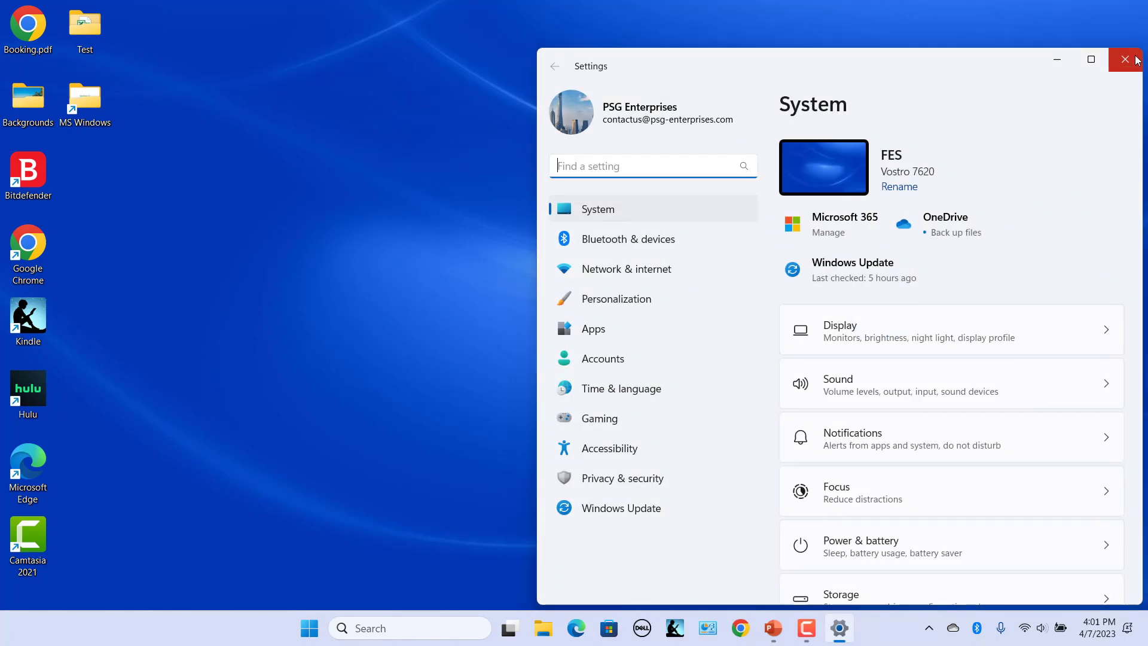
click(1135, 60)
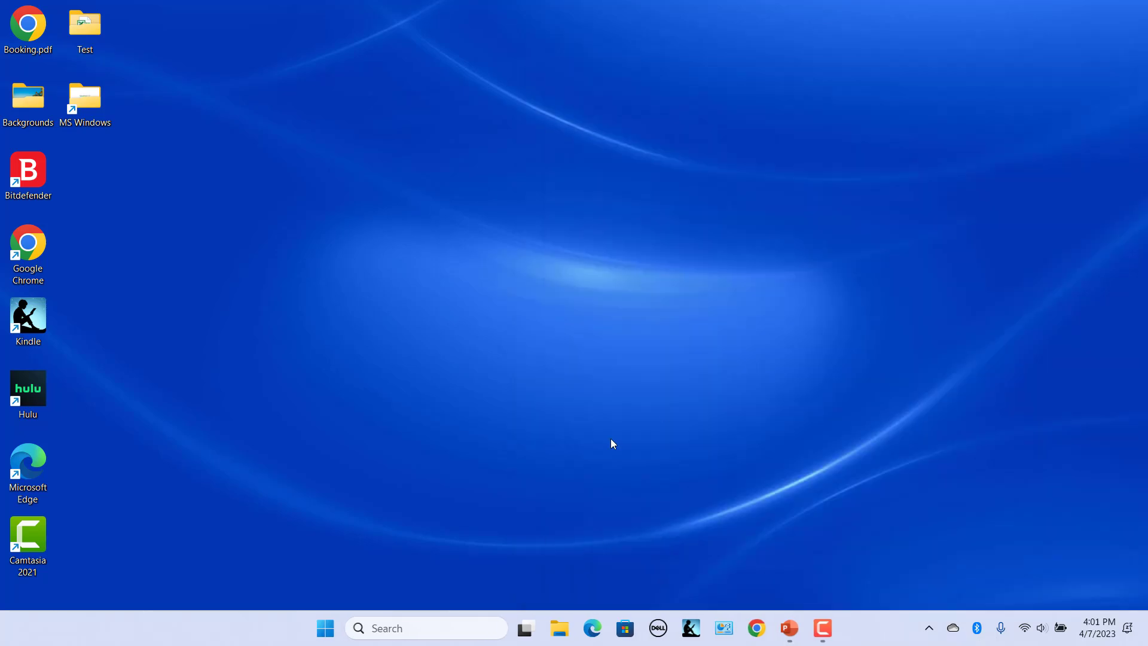
Launch Settings from Start's right-click menu, reopen it with Win+I, visit Personalization, and close it
right_click(325, 628)
click(318, 464)
key(super+i)
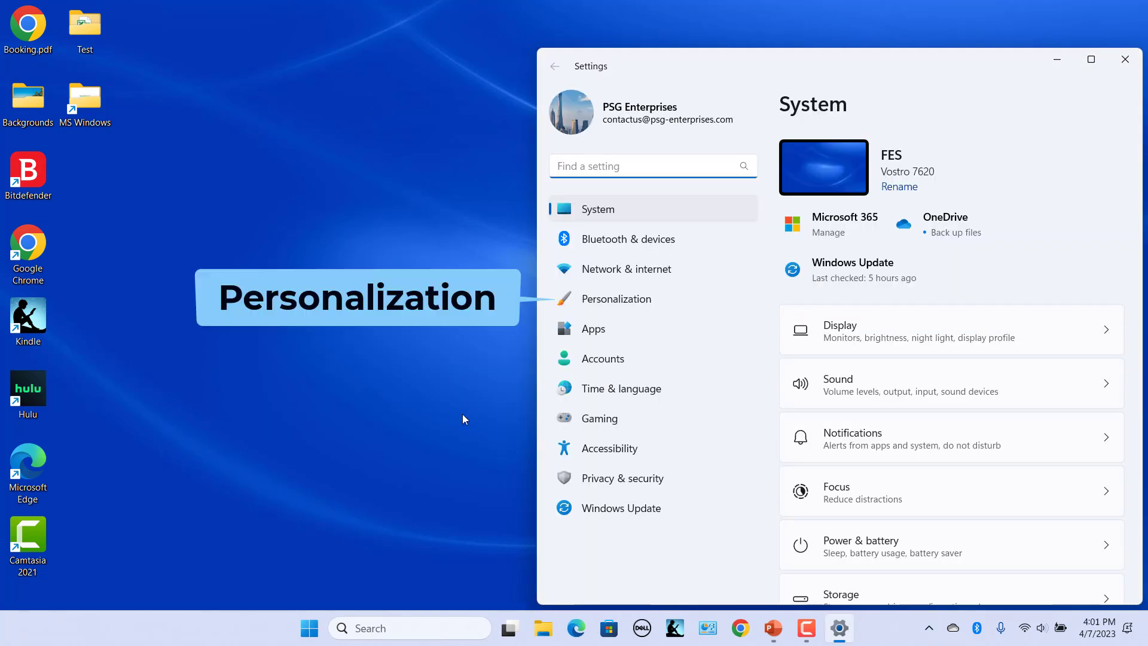
click(627, 301)
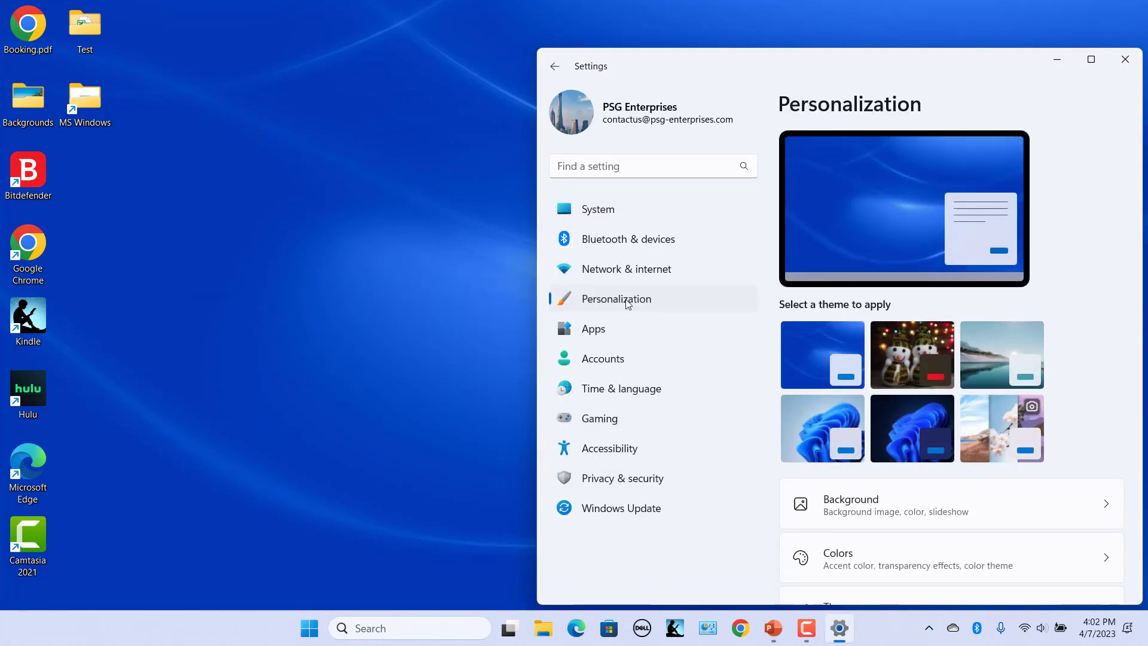
click(1124, 59)
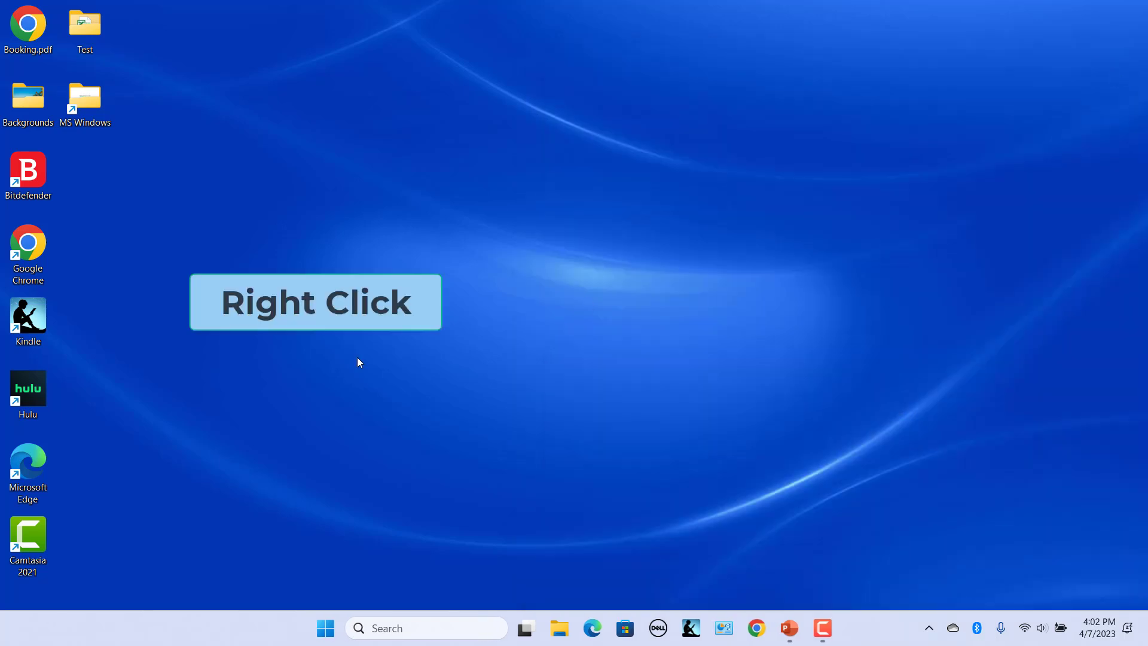
Open Personalization from the desktop menu, go to Themes, and open Desktop icon settings
right_click(460, 255)
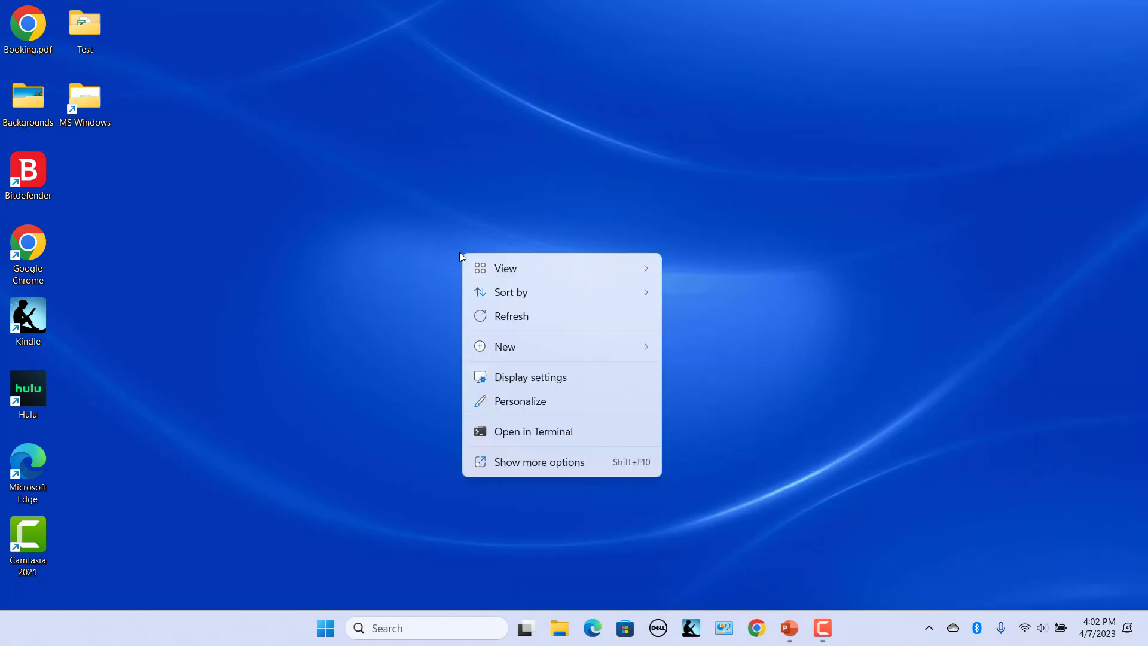
click(543, 401)
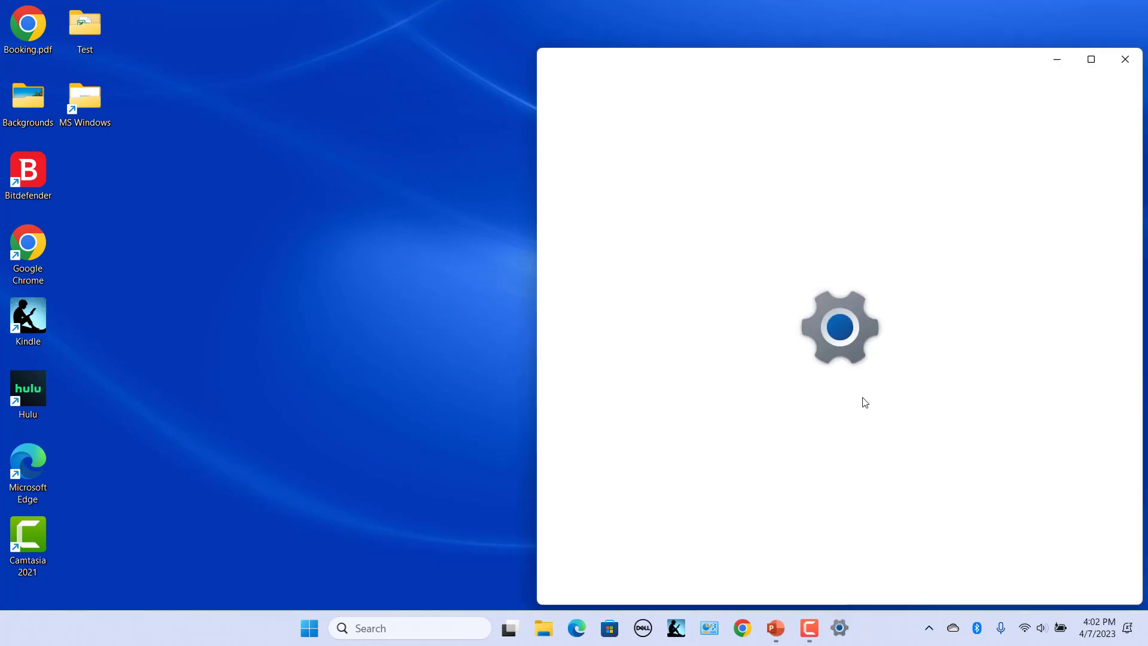
scroll(965, 456, down, 3)
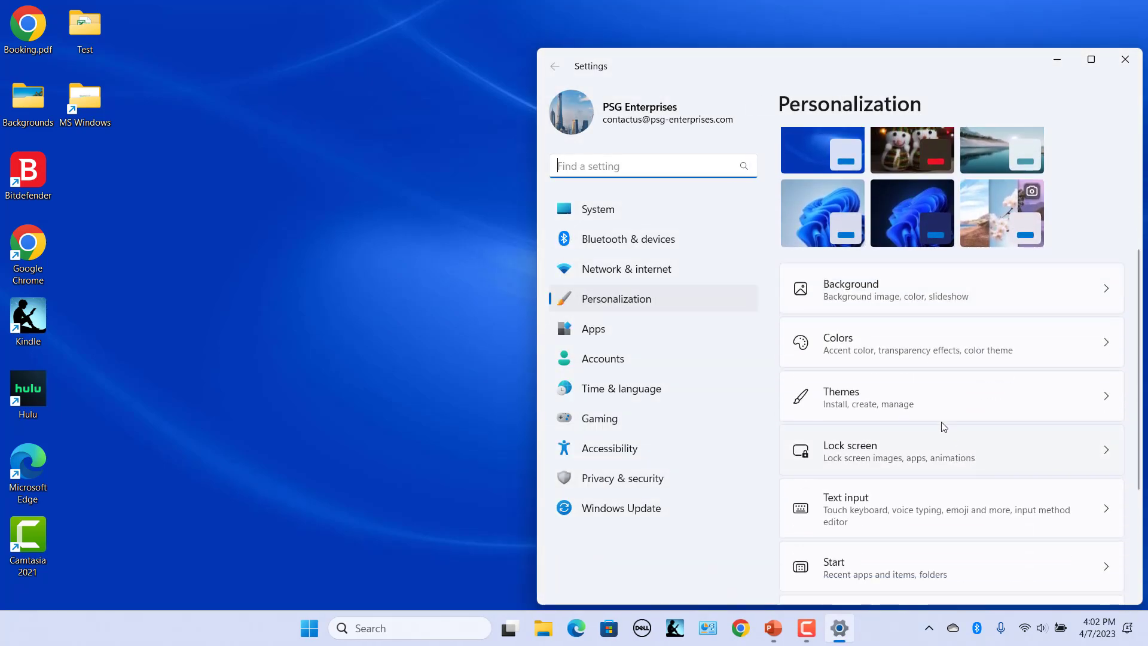
click(932, 413)
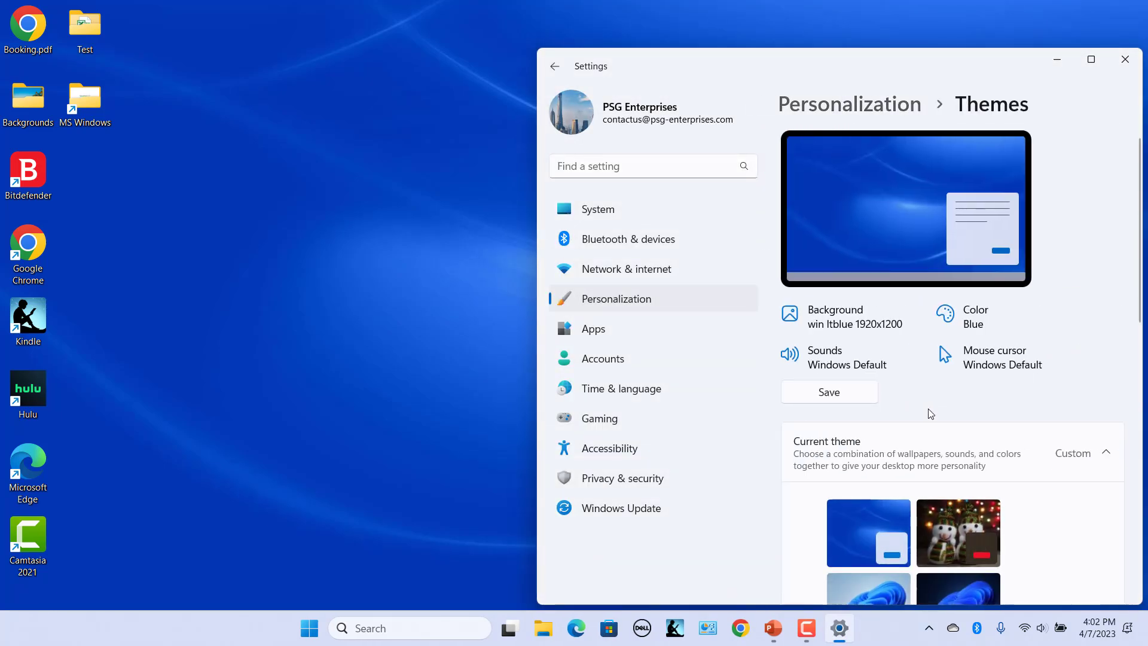
scroll(927, 418, down, 8)
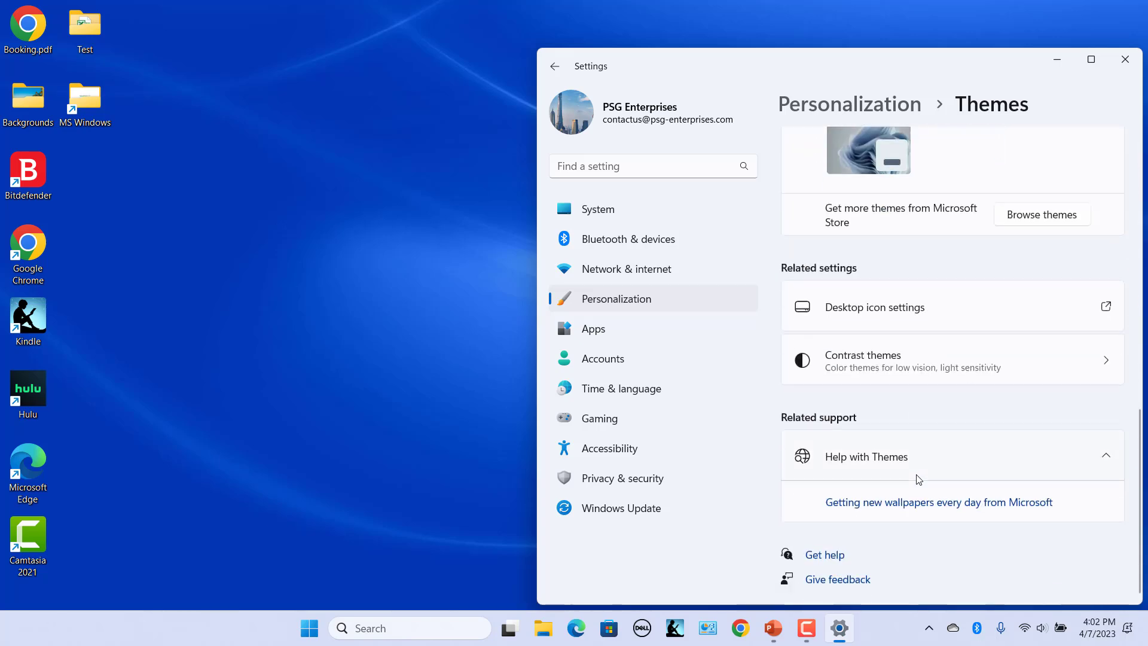
click(926, 312)
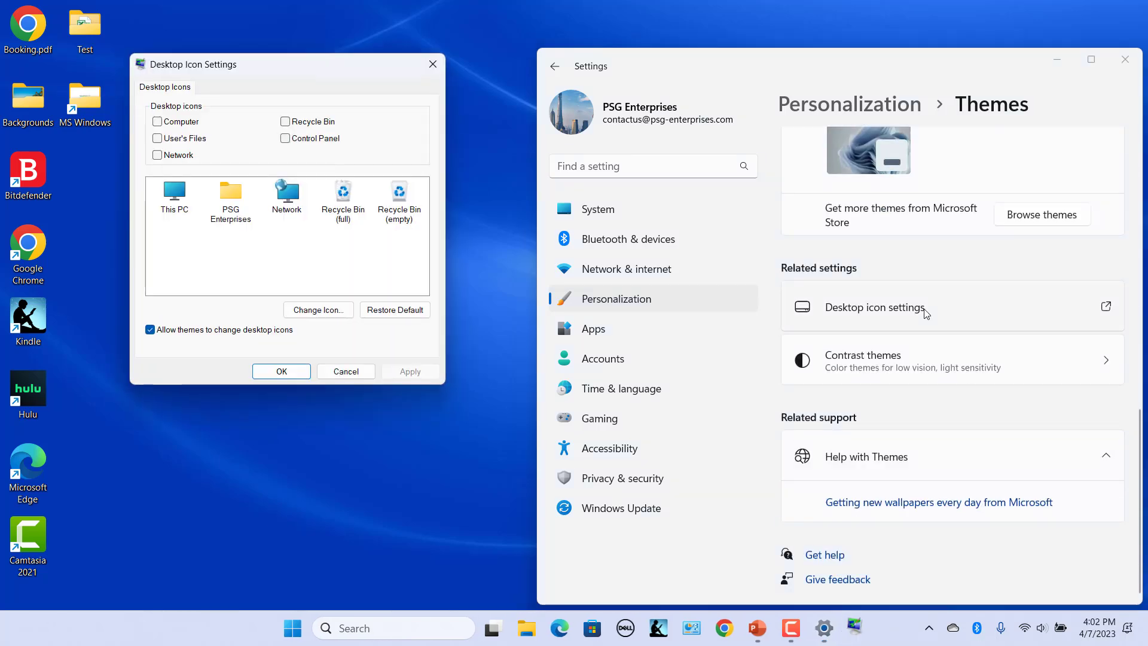
Tick Recycle Bin in Desktop Icon Settings, apply it, and confirm with OK
click(288, 123)
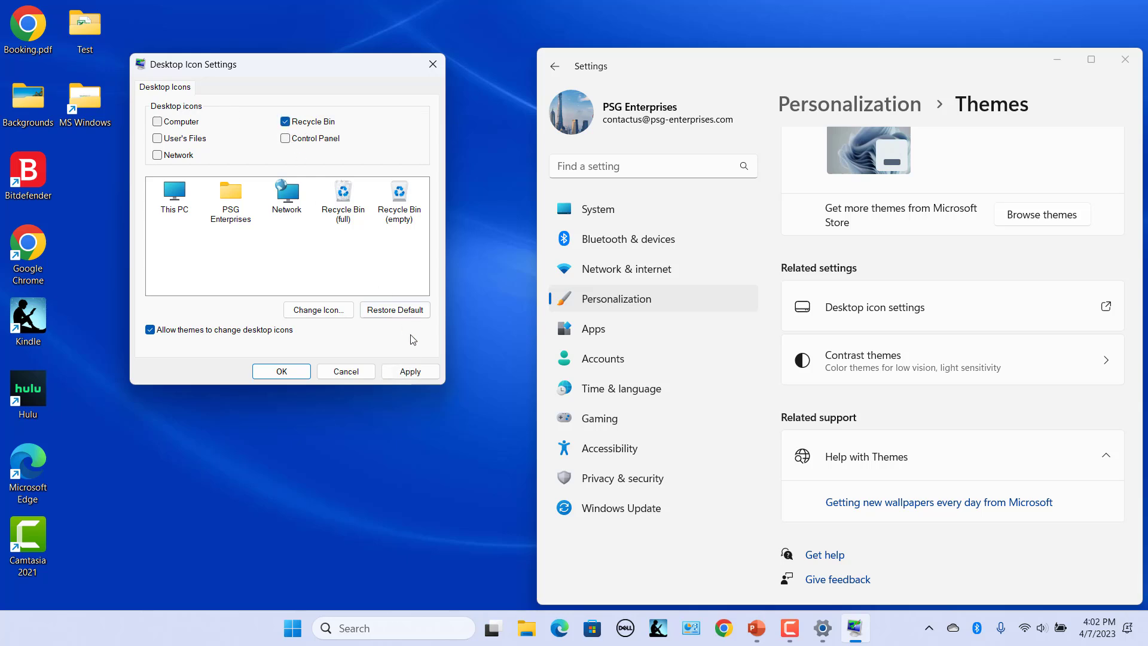
click(410, 372)
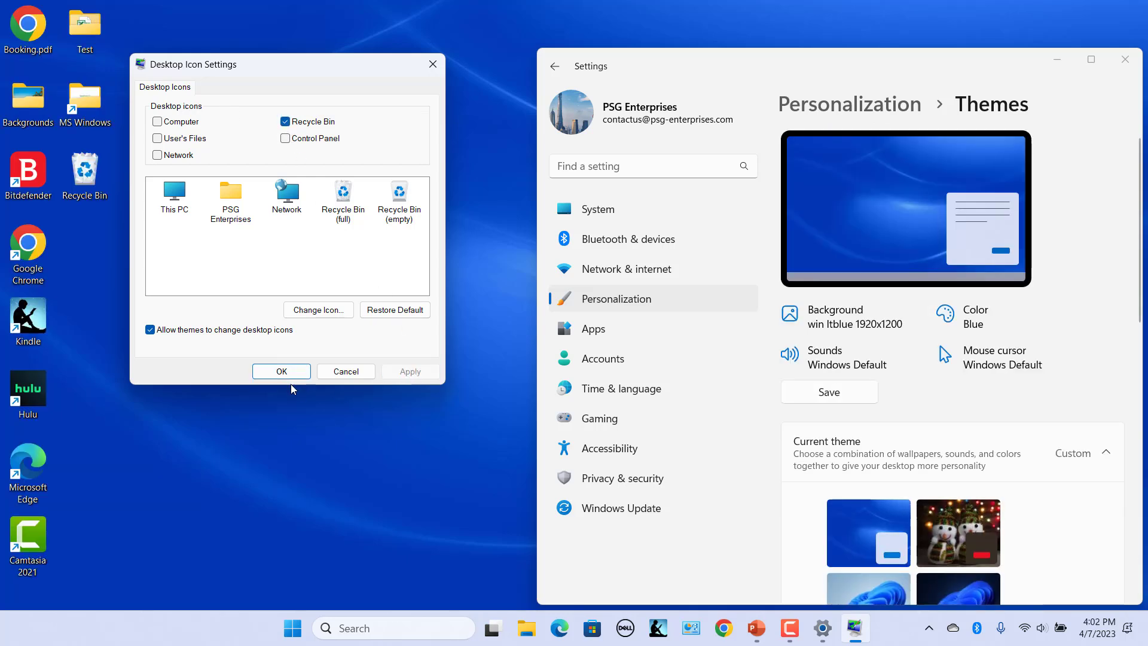
click(281, 371)
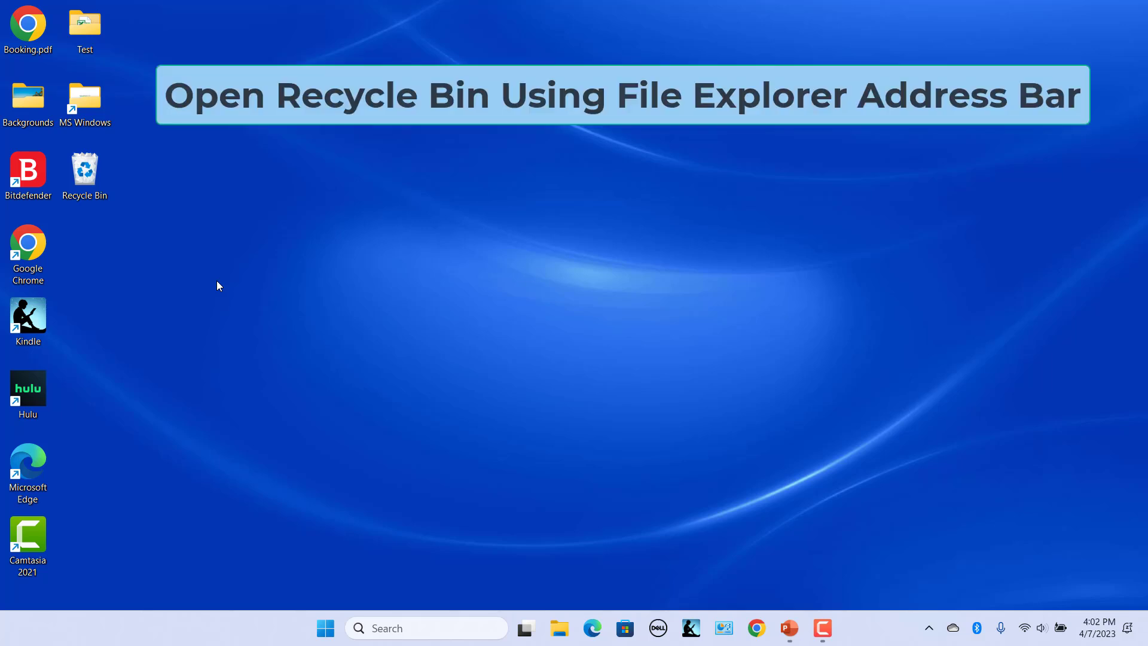
click(560, 630)
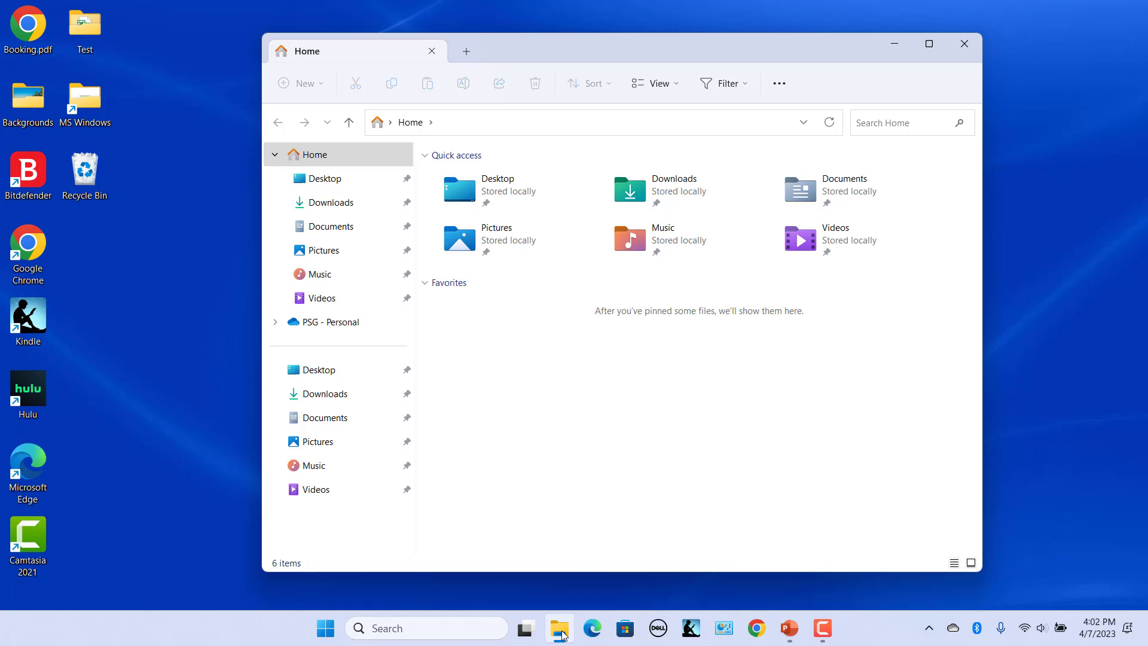
click(477, 125)
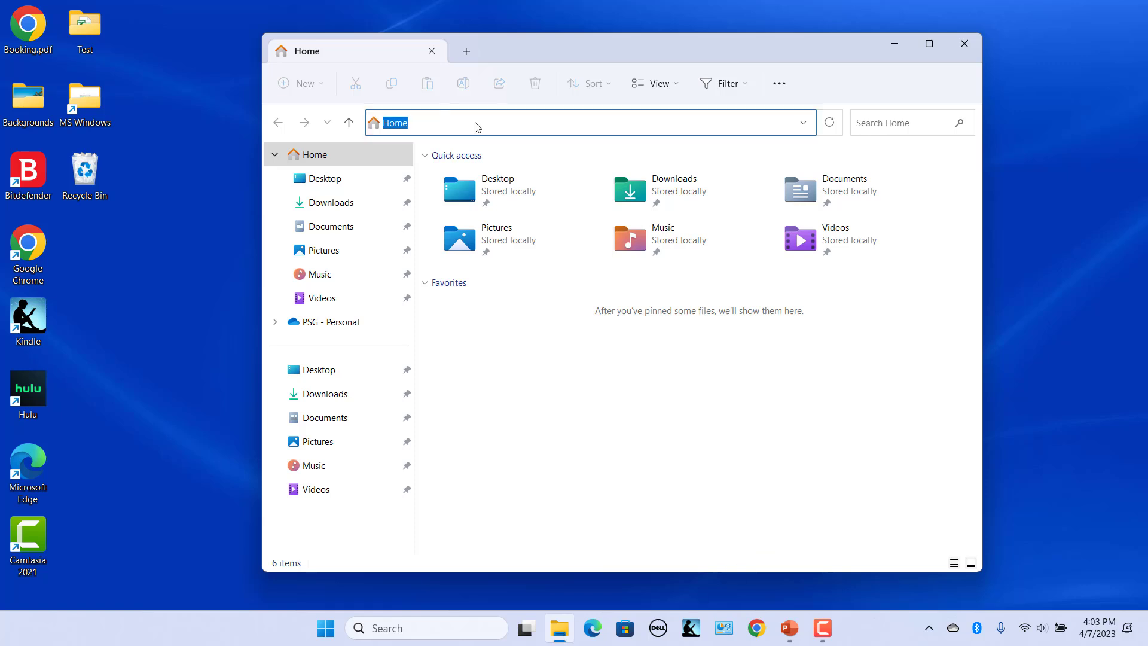
text(Re)
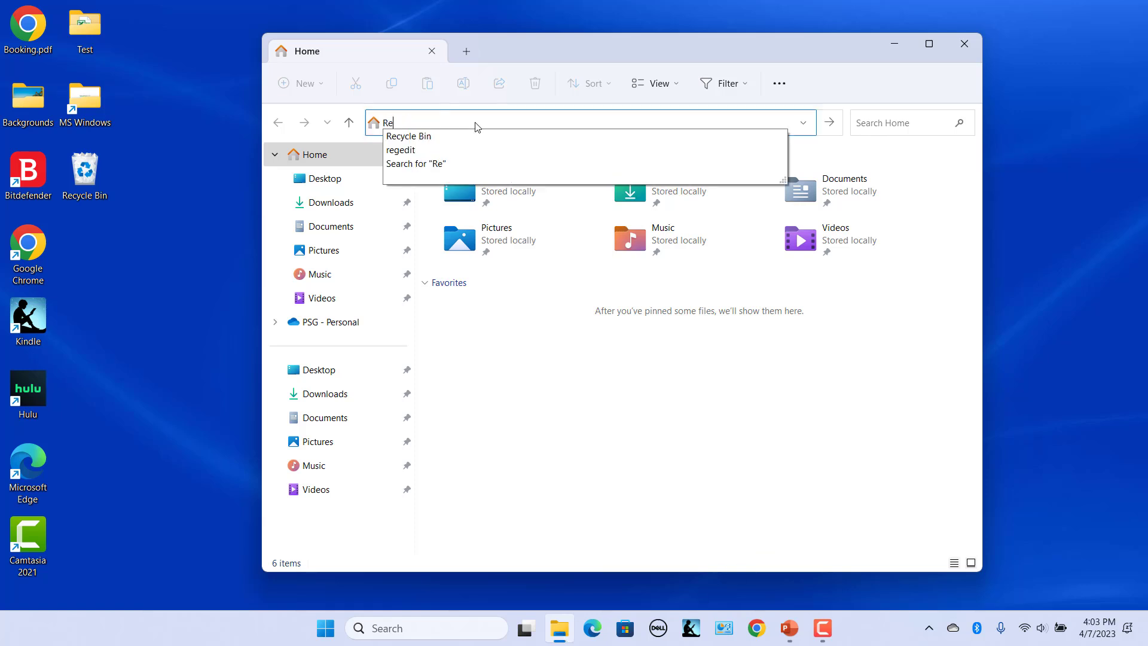
text(cycle Bin)
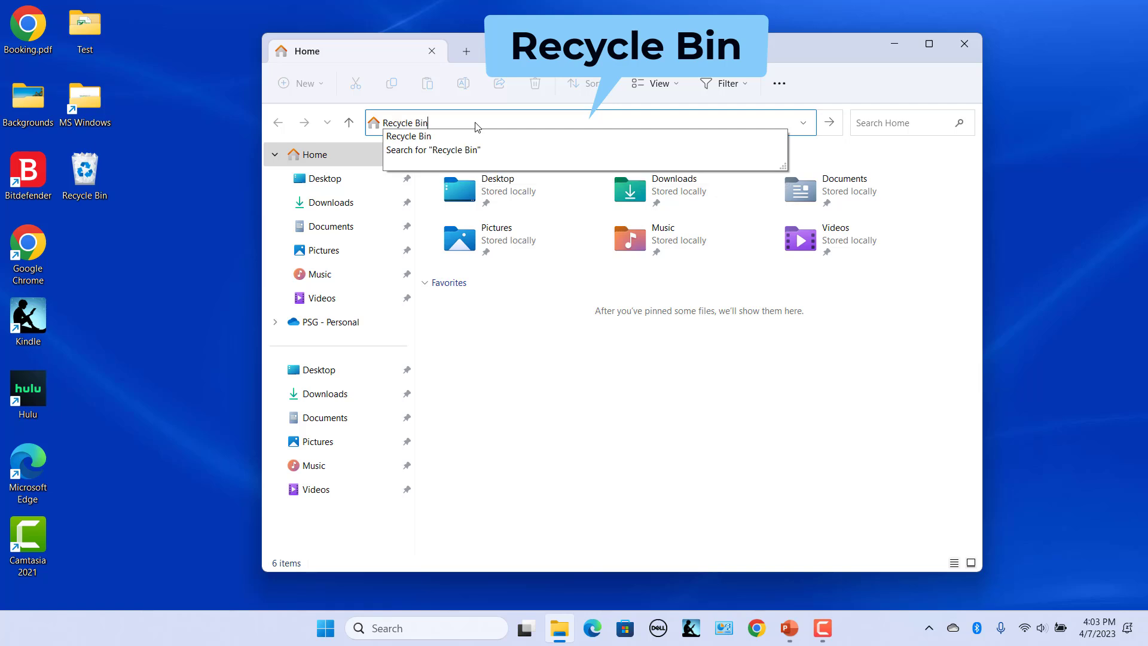
key(Return)
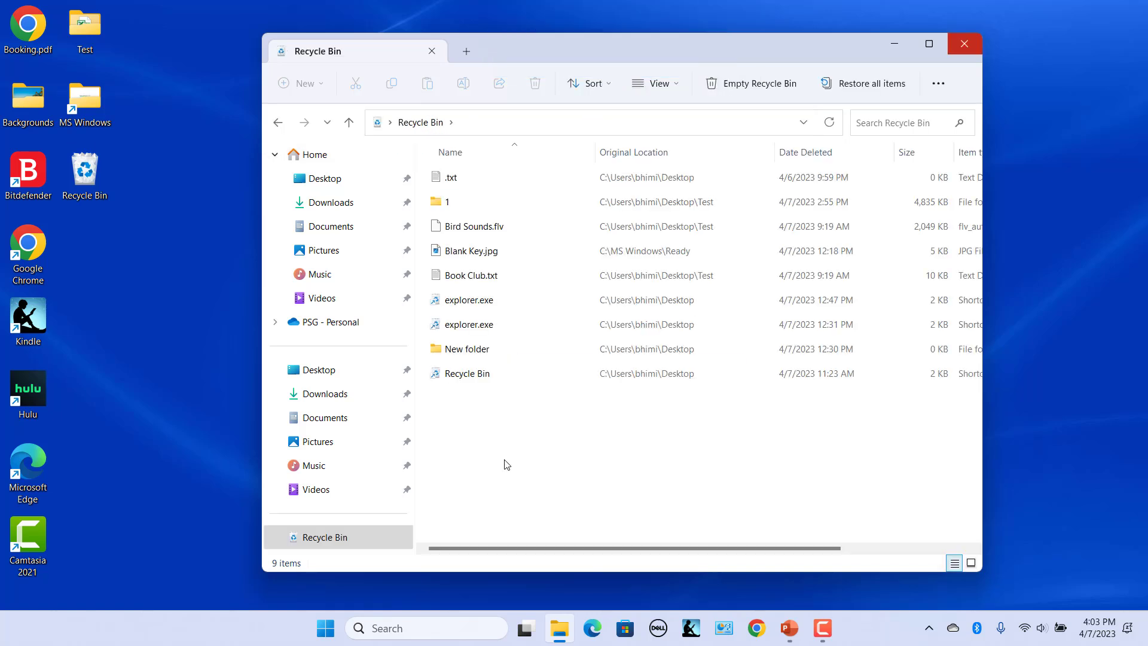
click(976, 47)
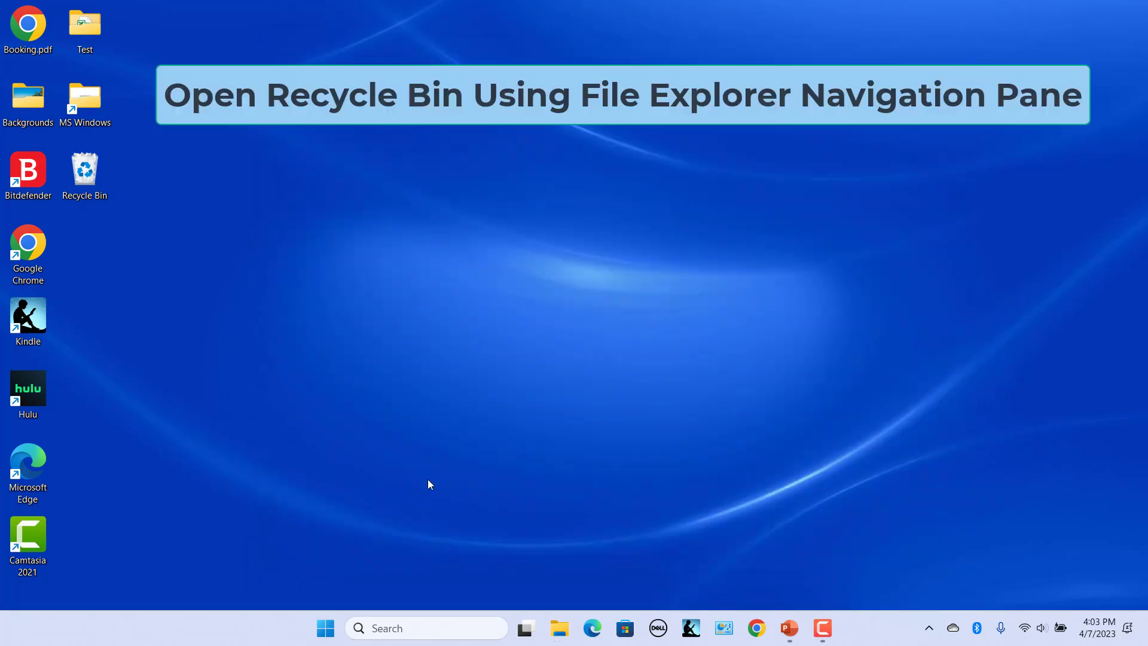
Open File Explorer on Home and set the navigation pane to show all folders
click(559, 638)
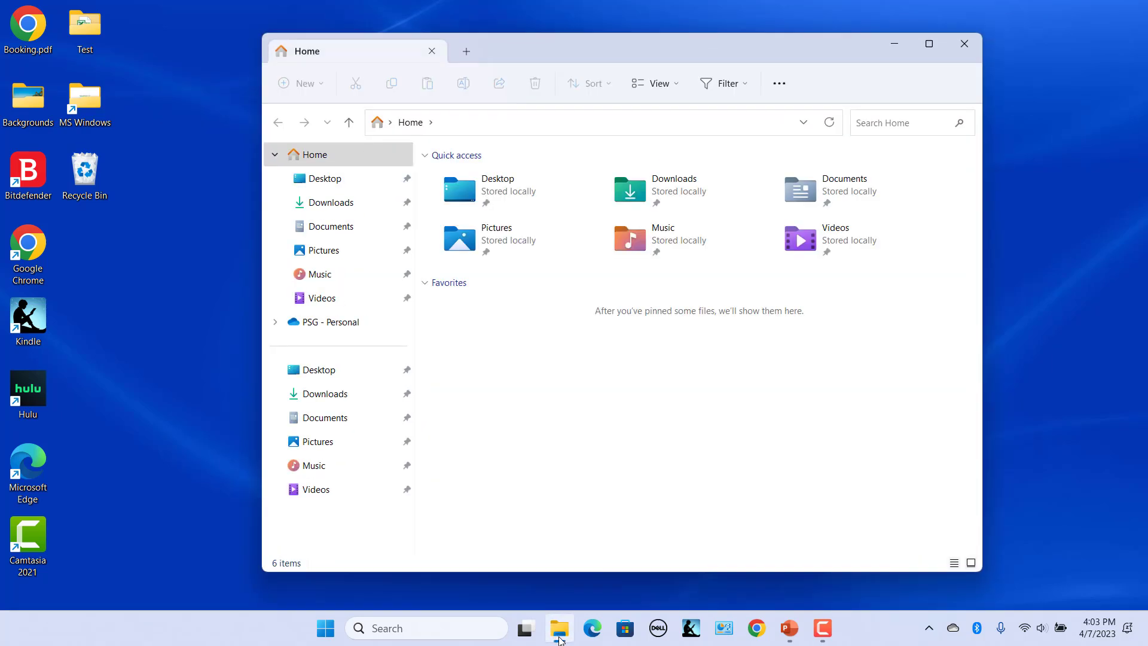
right_click(329, 519)
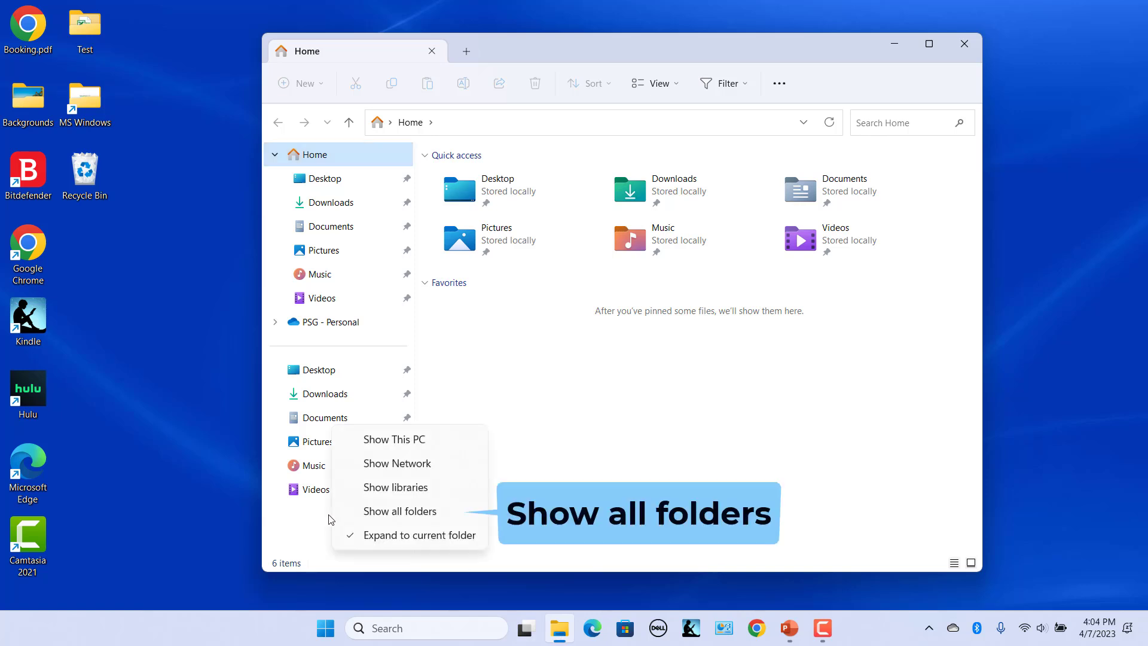
click(407, 512)
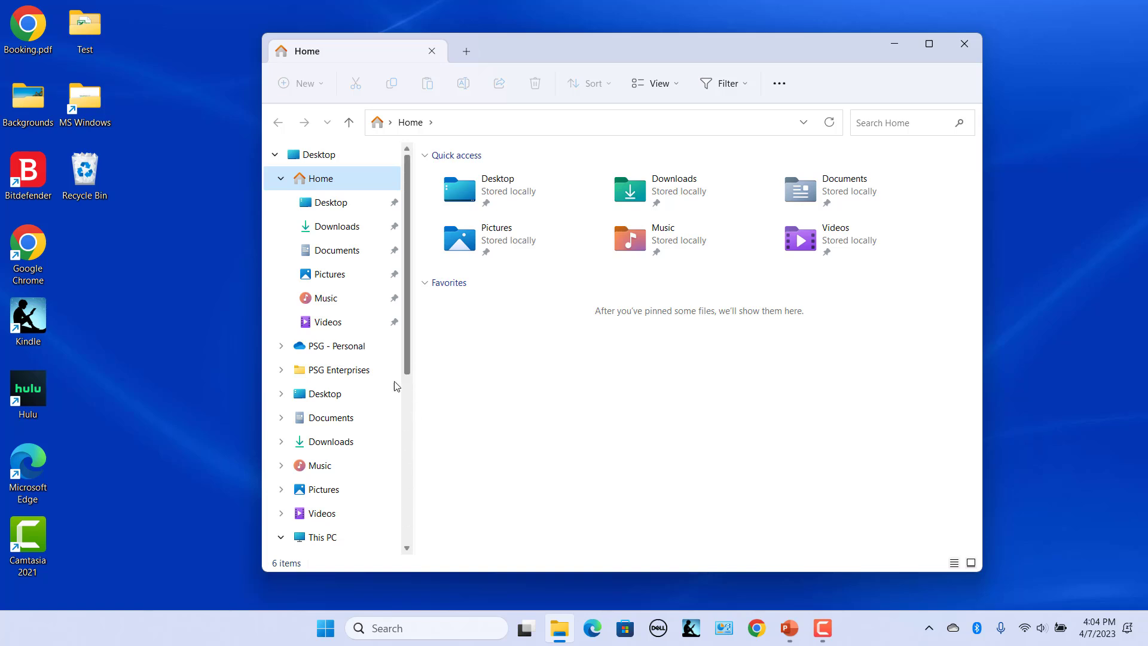
Open the Recycle Bin from the navigation pane to view its 9 items, then close File Explorer
scroll(315, 488, down, 2)
scroll(315, 487, down, 5)
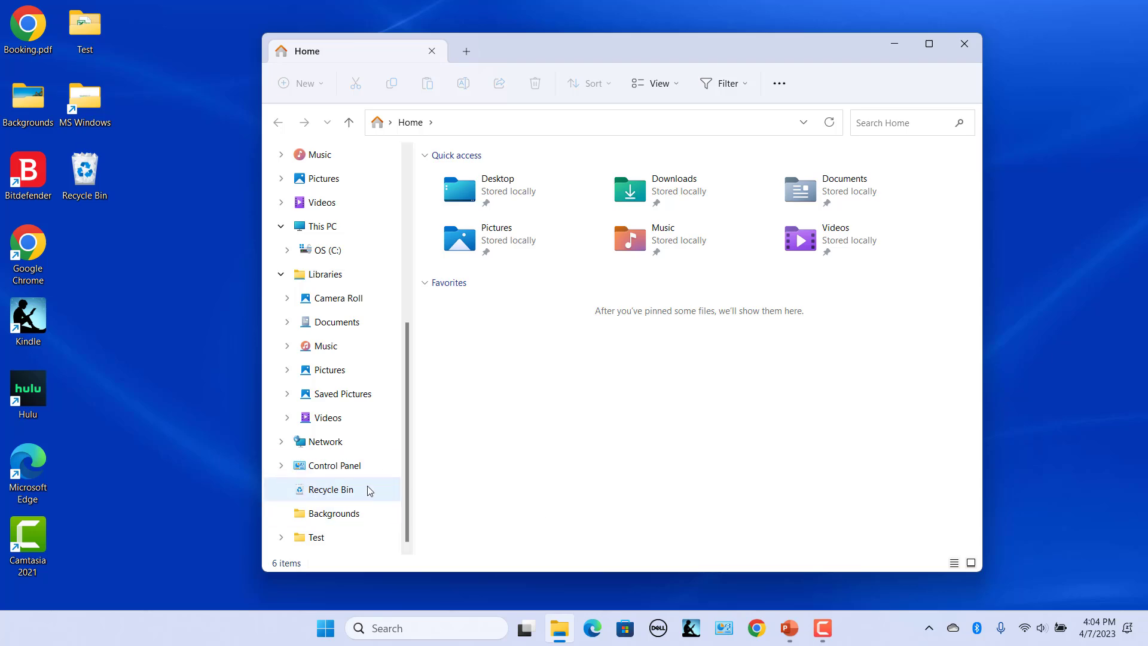
click(355, 496)
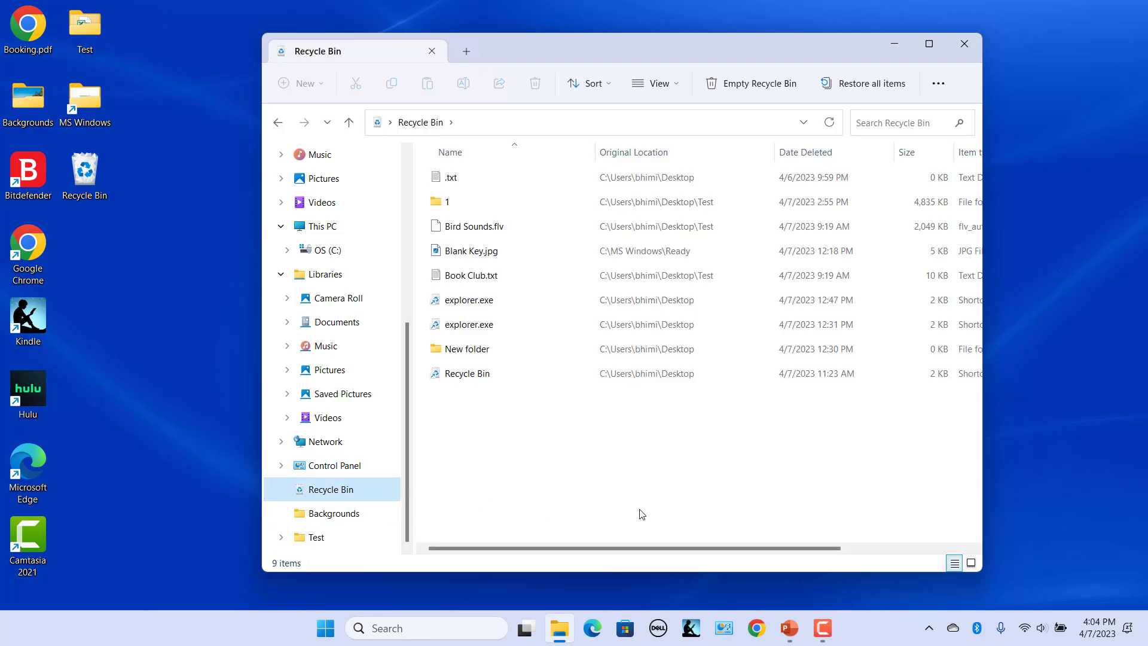
click(975, 48)
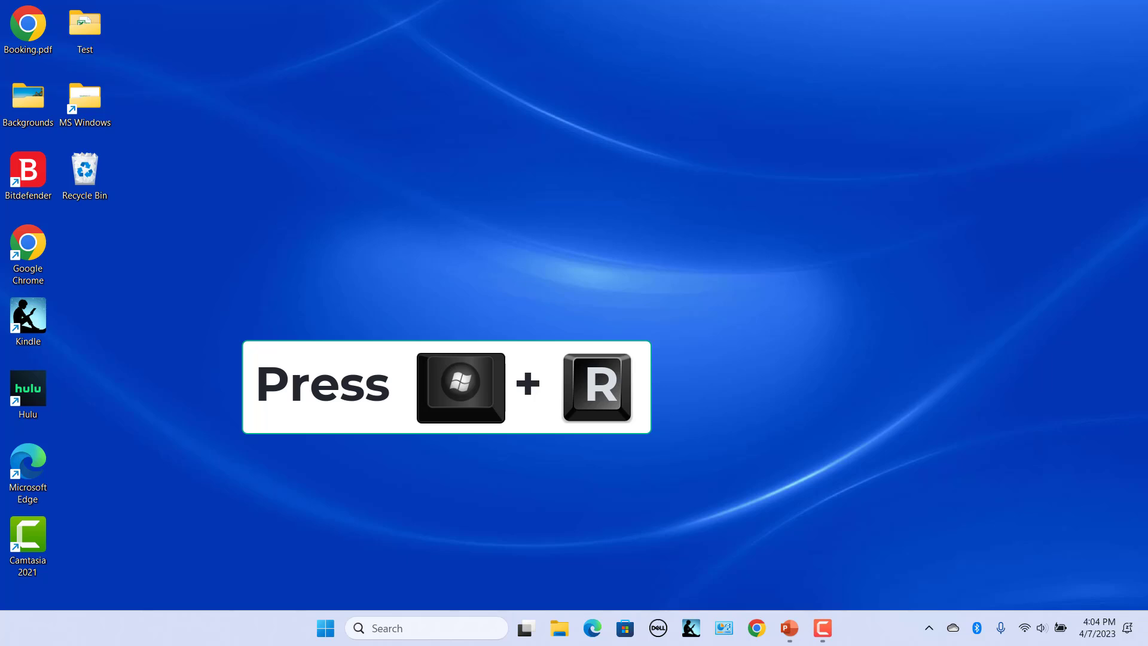
key(super+r)
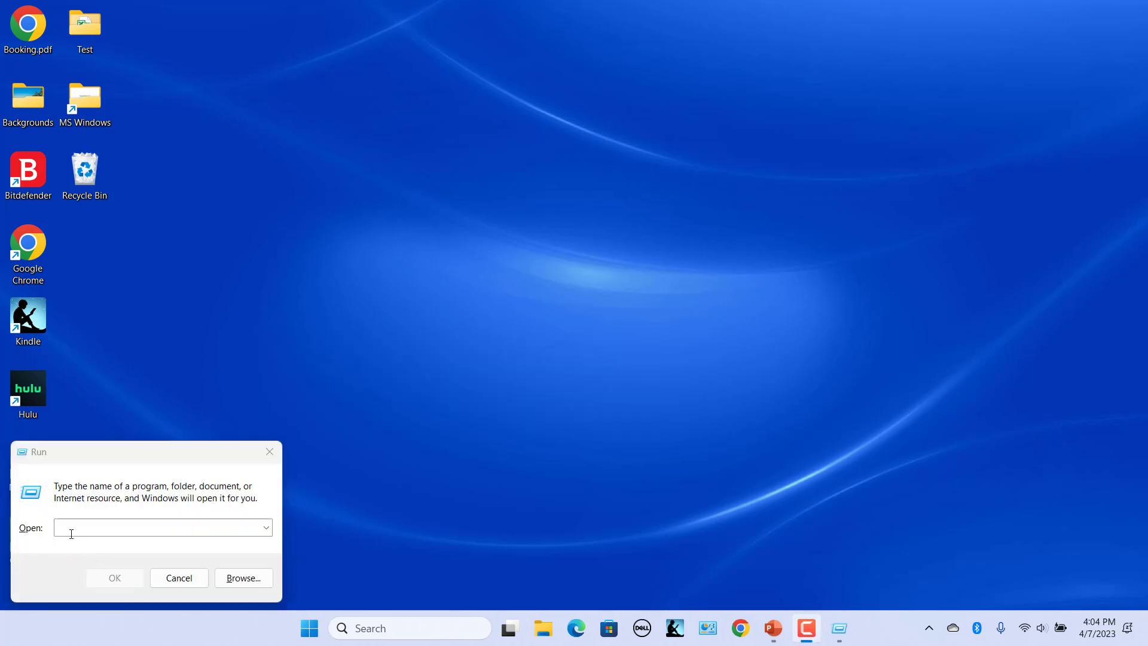
text(shell:desktop)
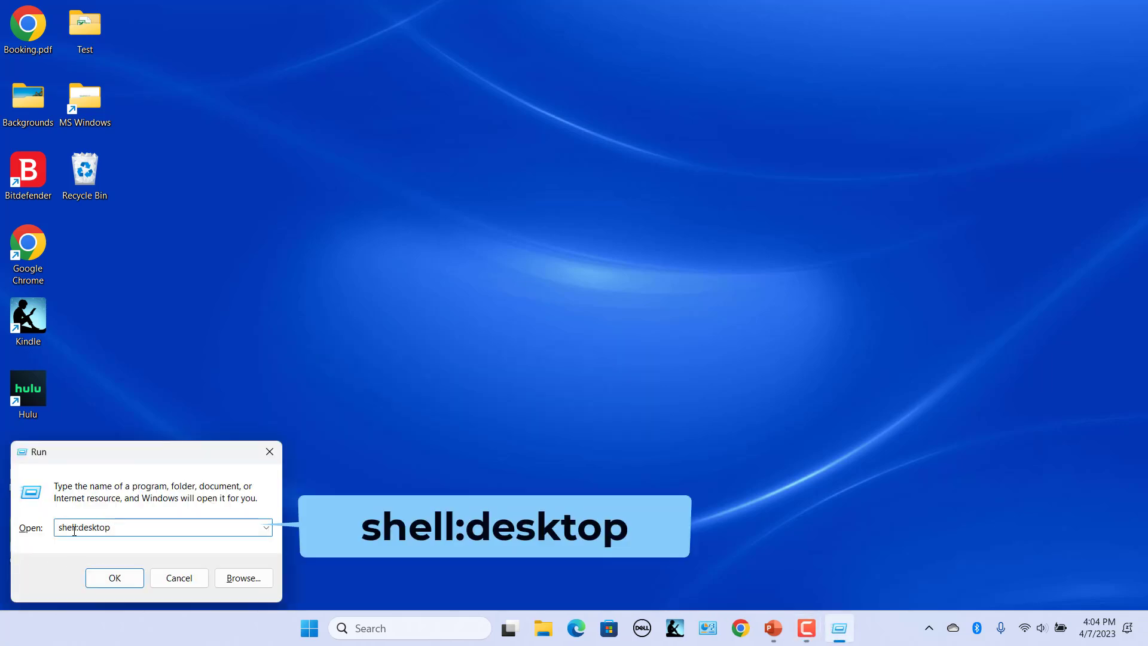
click(114, 578)
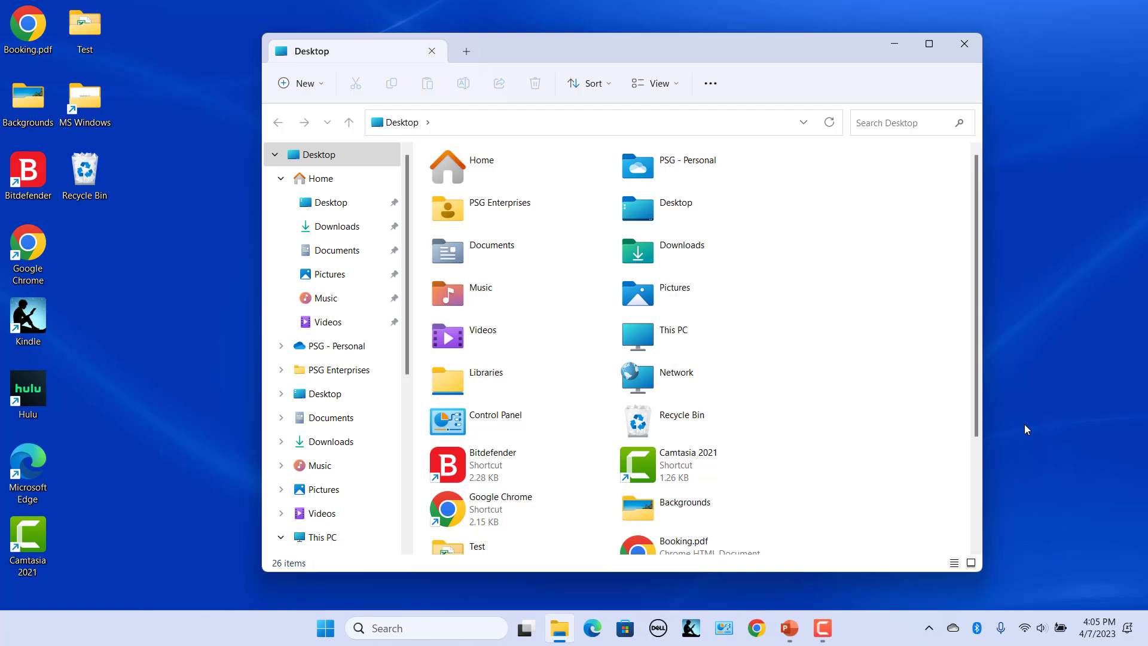
double_click(641, 421)
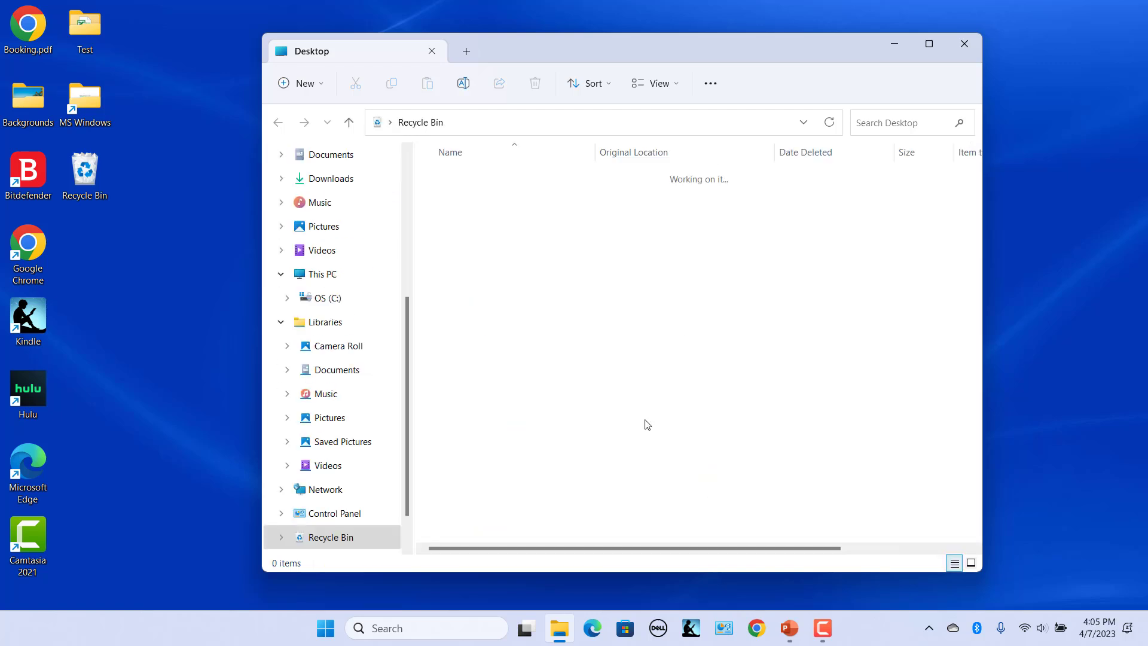
key(alt+F4)
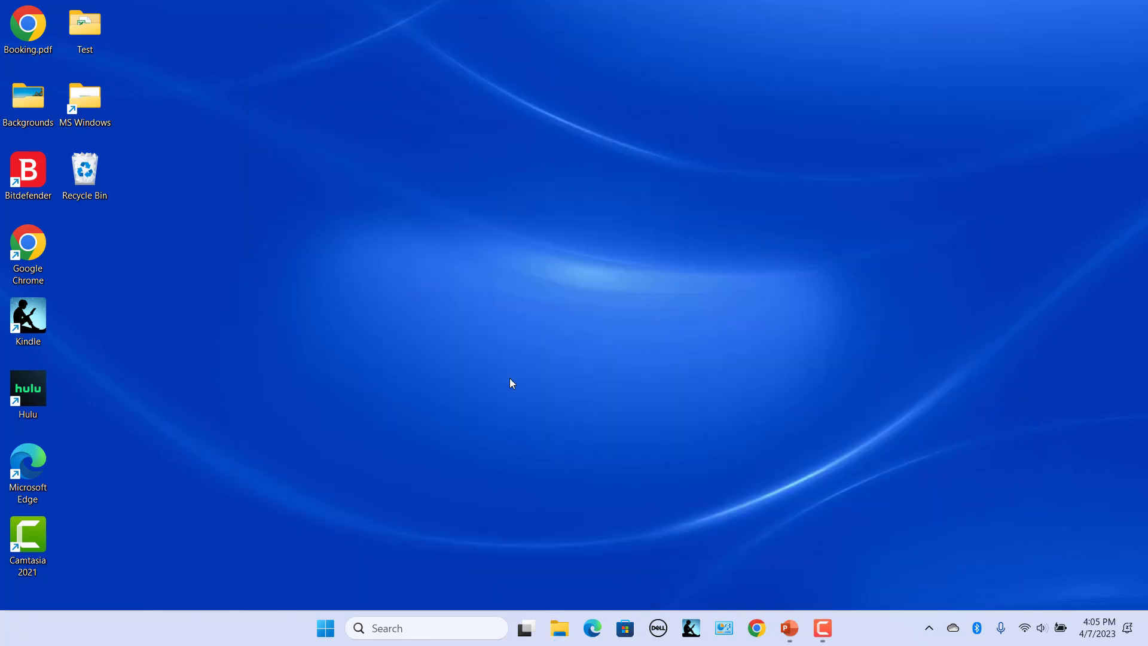
key(super+r)
text(explorer.exe shell:RecycleBinFolder)
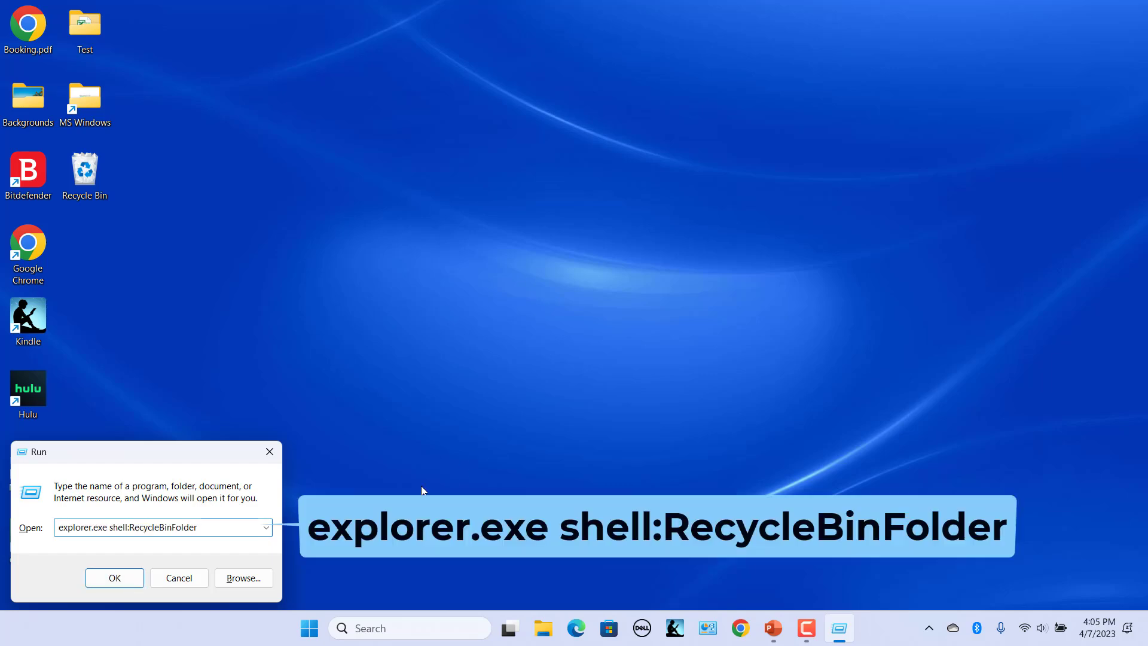
click(116, 582)
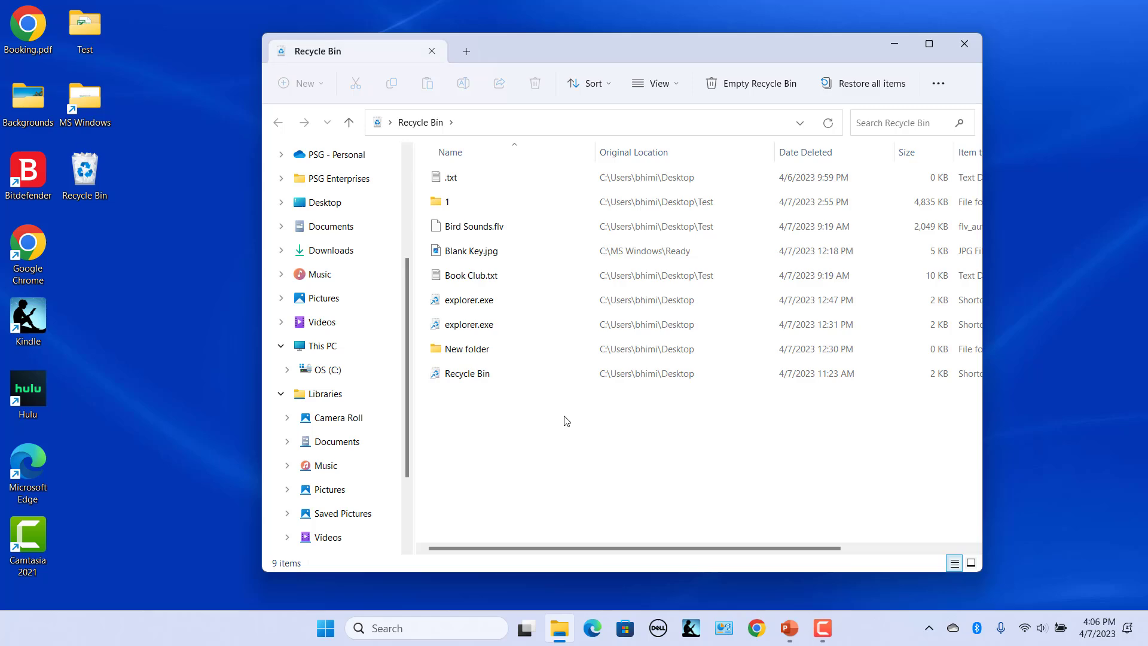
click(964, 45)
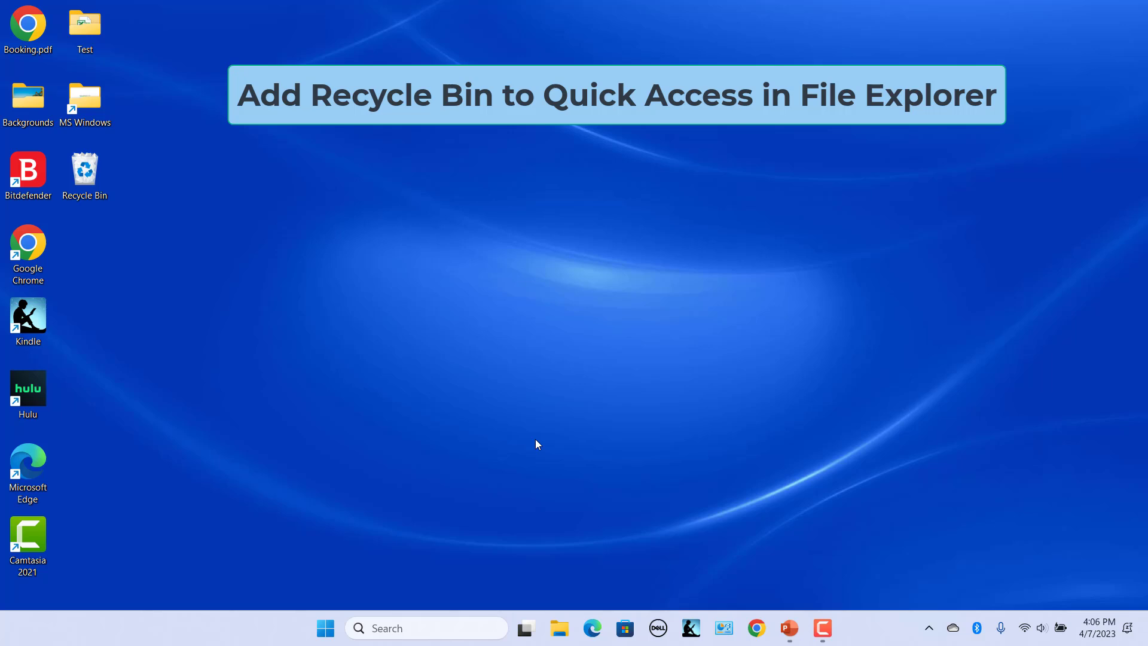
Open File Explorer with Win+E, open the desktop Recycle Bin, and drag its address-bar icon onto Home
key(super+e)
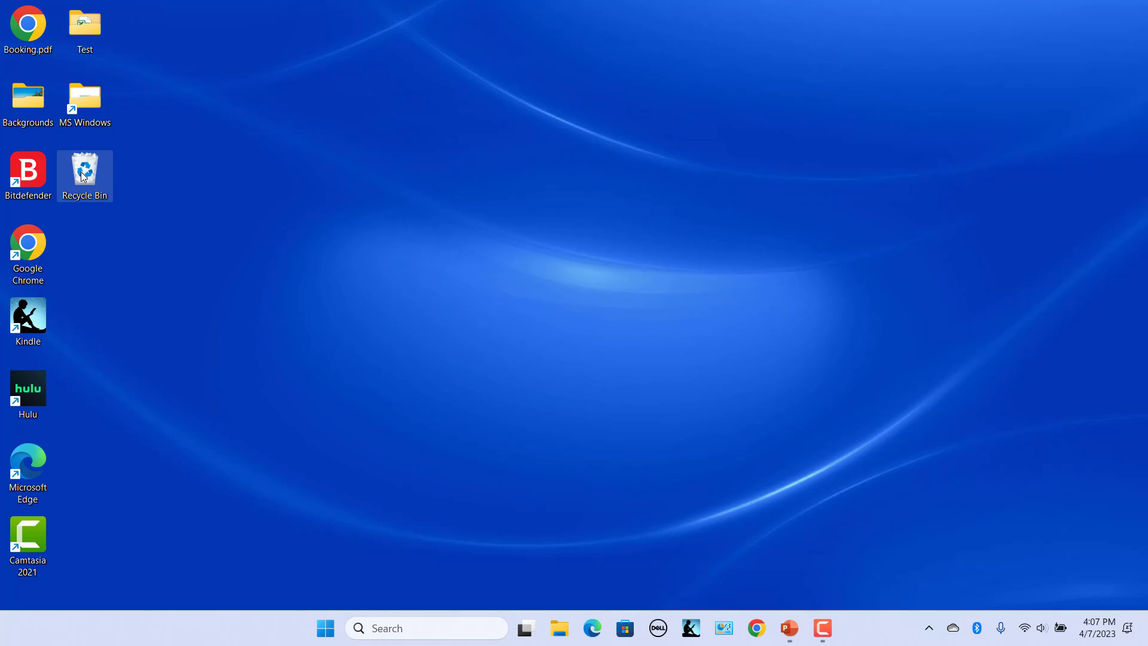
double_click(84, 173)
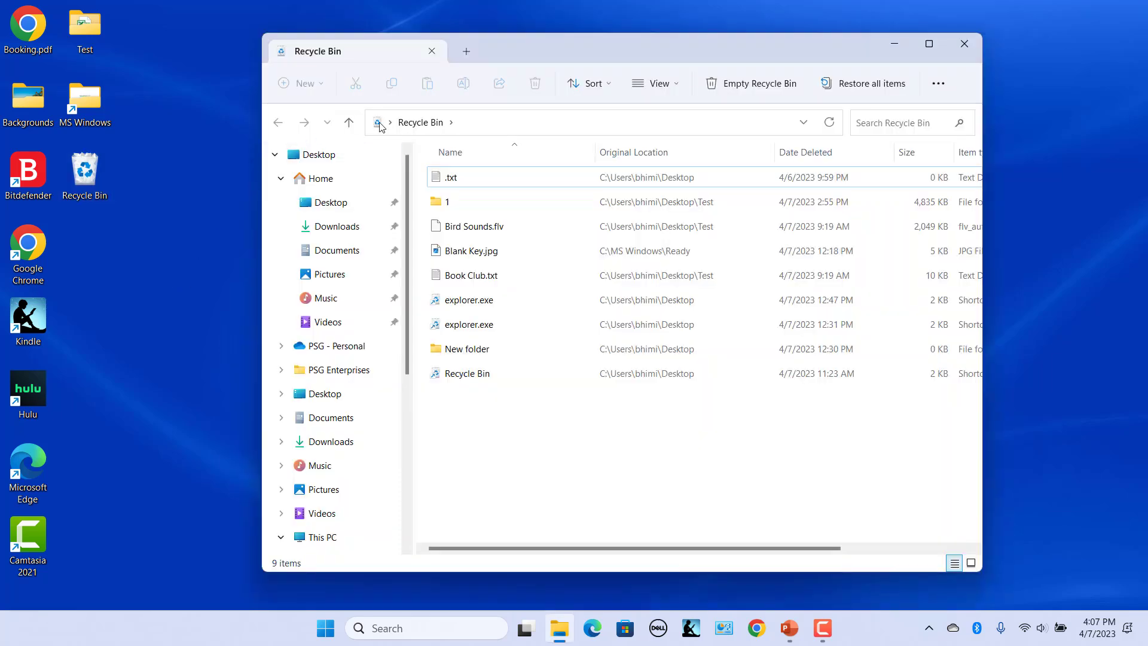
drag(380, 127, 326, 183)
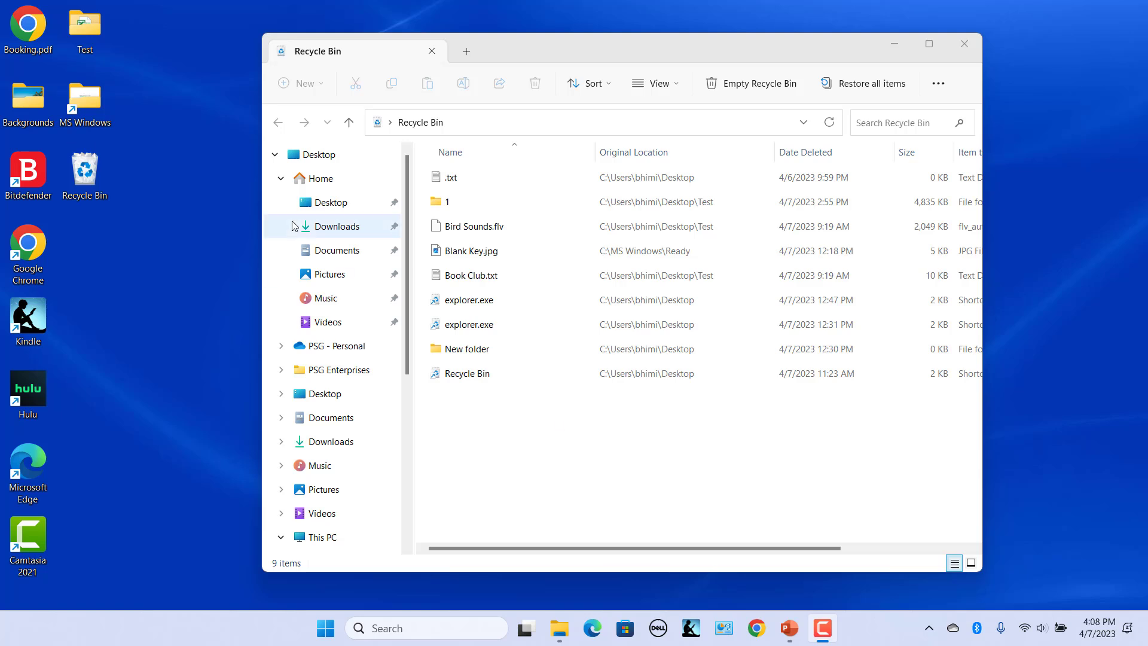
Pin the current Recycle Bin folder to Quick access from Home's right-click menu
right_click(324, 182)
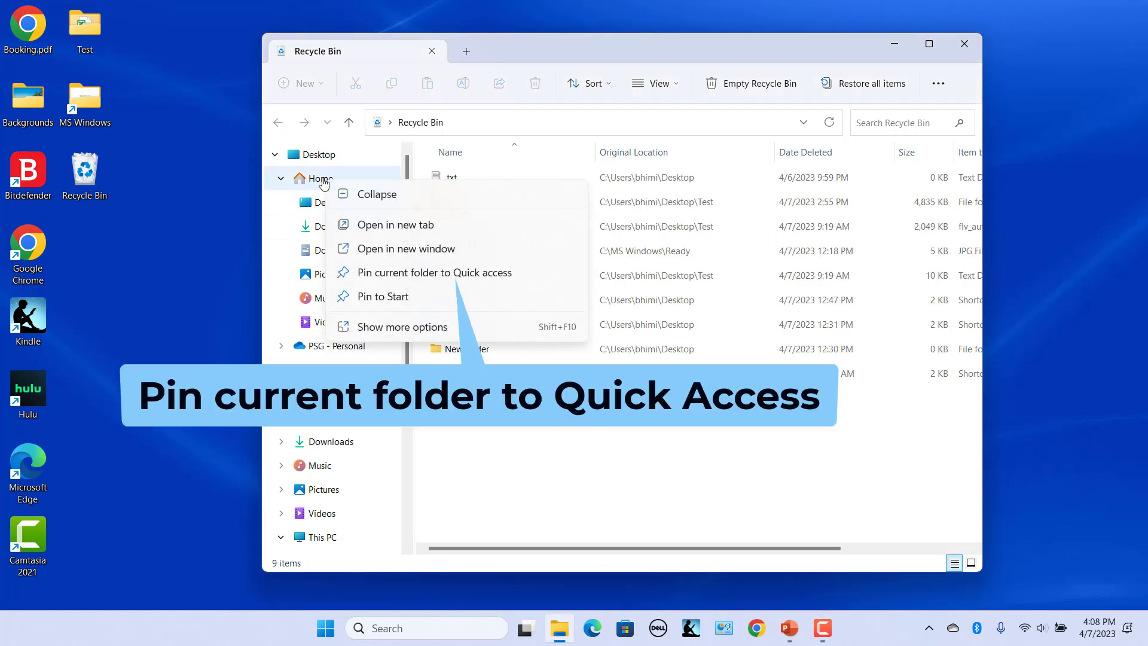
click(421, 275)
click(323, 179)
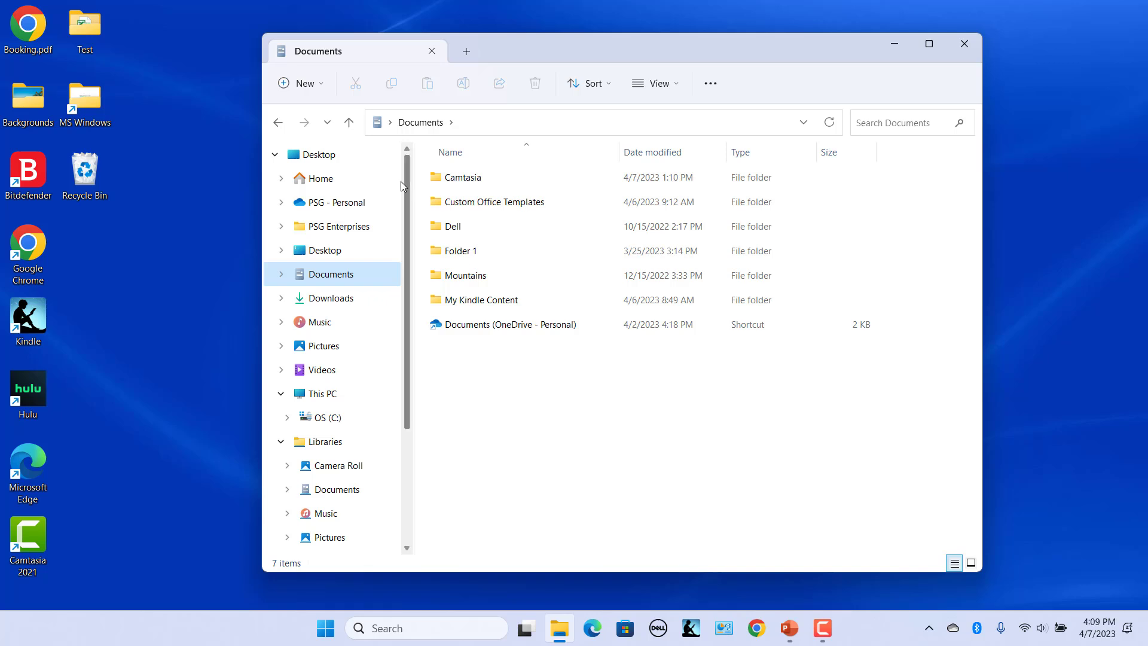
Open the pinned Recycle Bin under Home, close it, then reopen it from File Explorer's taskbar jump list
click(282, 180)
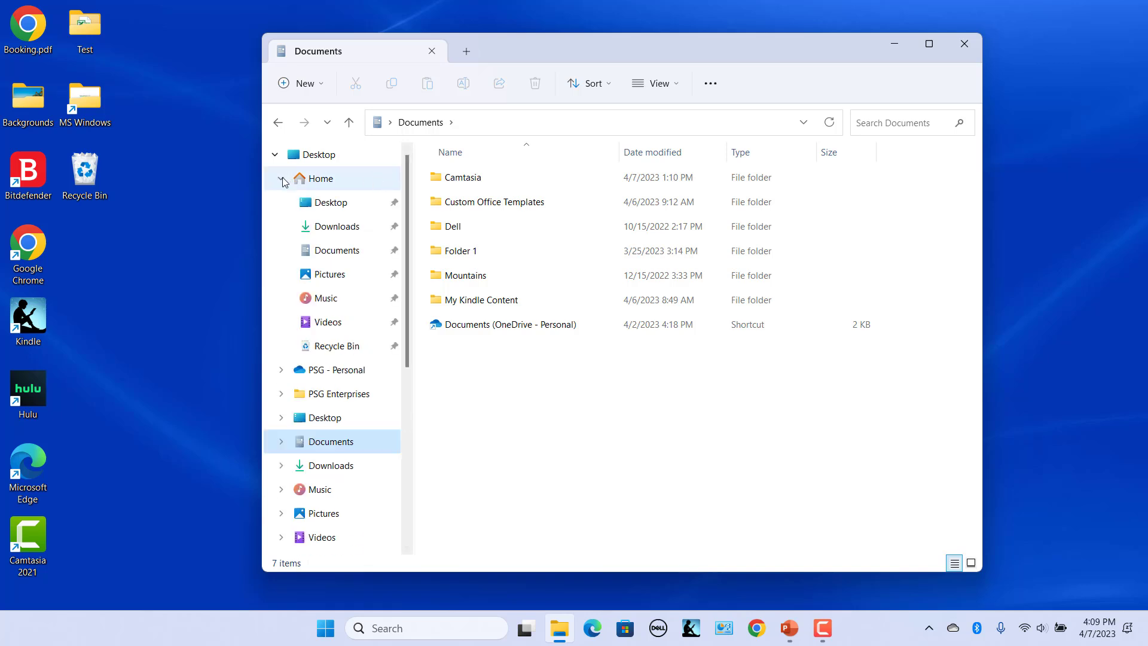
click(339, 346)
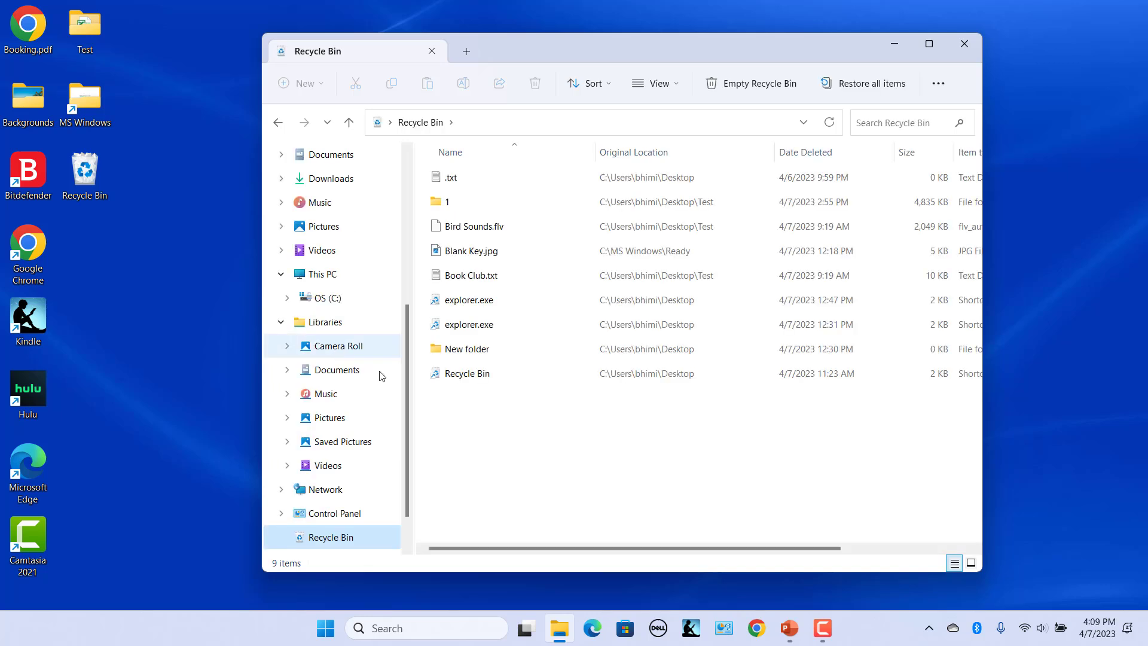
key(alt+F4)
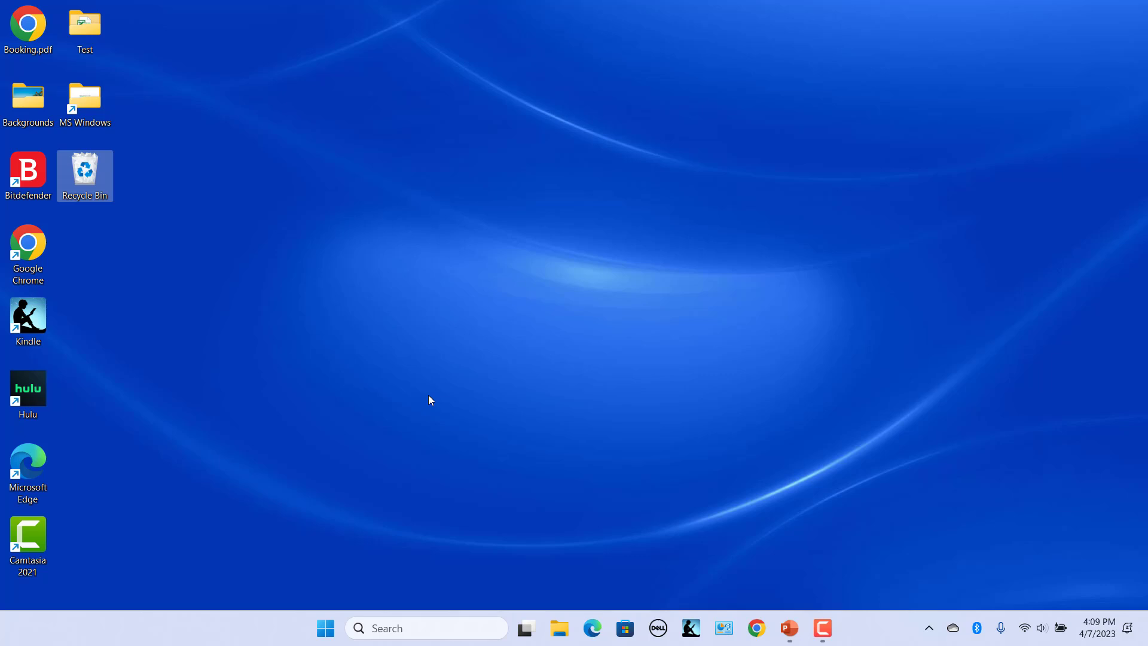
right_click(559, 628)
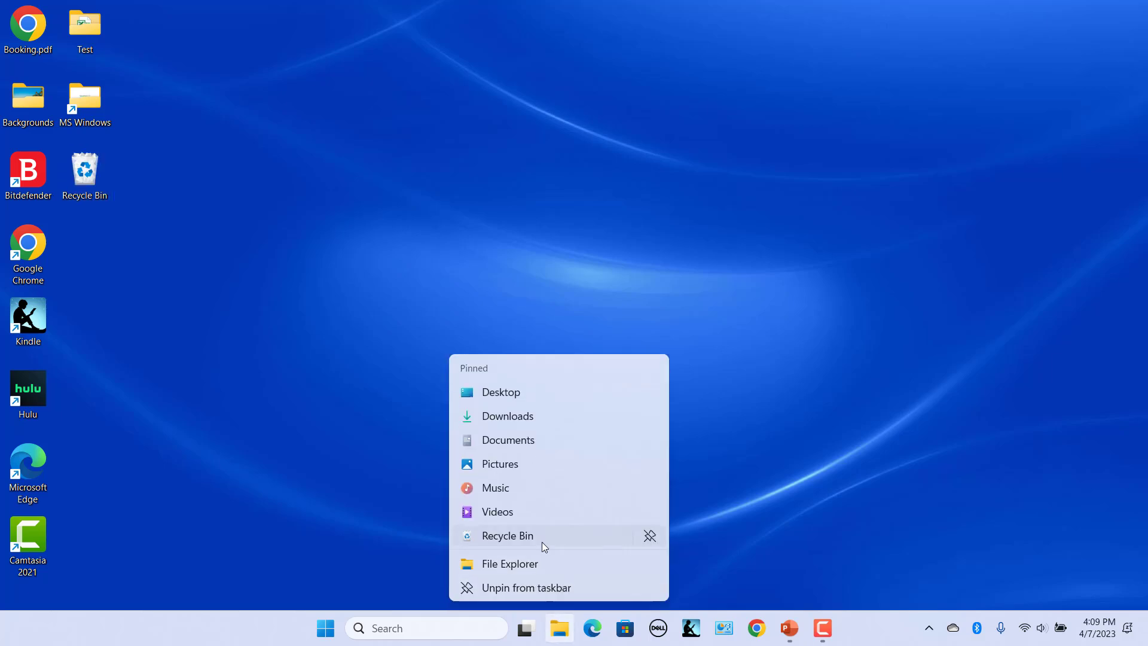
click(533, 536)
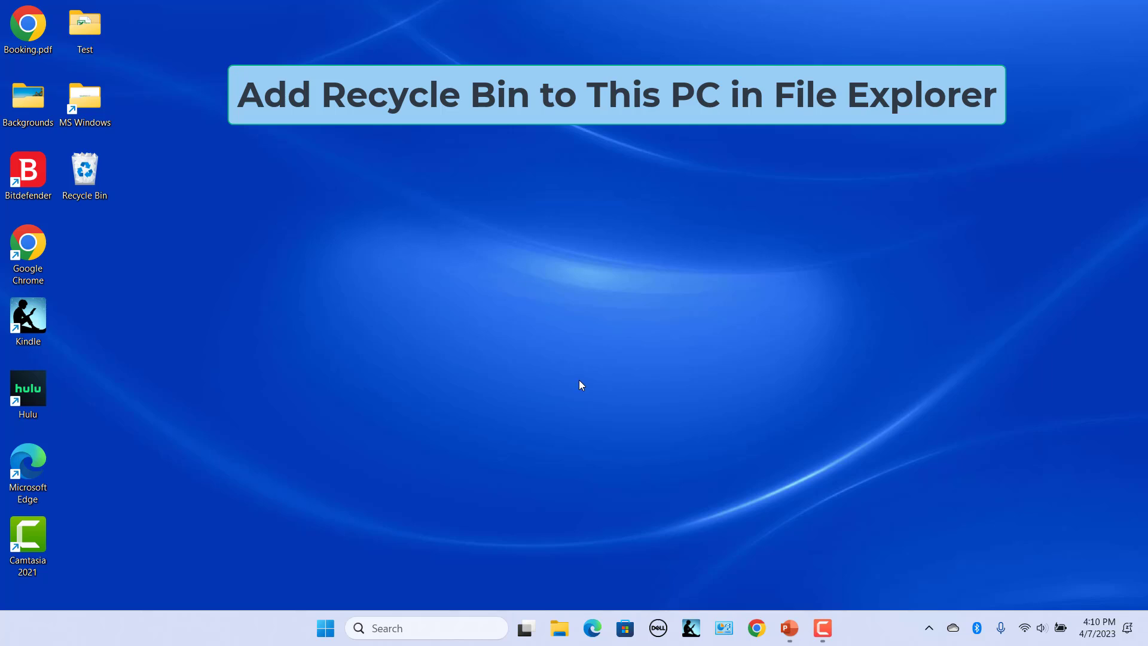
Open File Explorer at This PC, then launch Registry Editor by running regedit
click(560, 628)
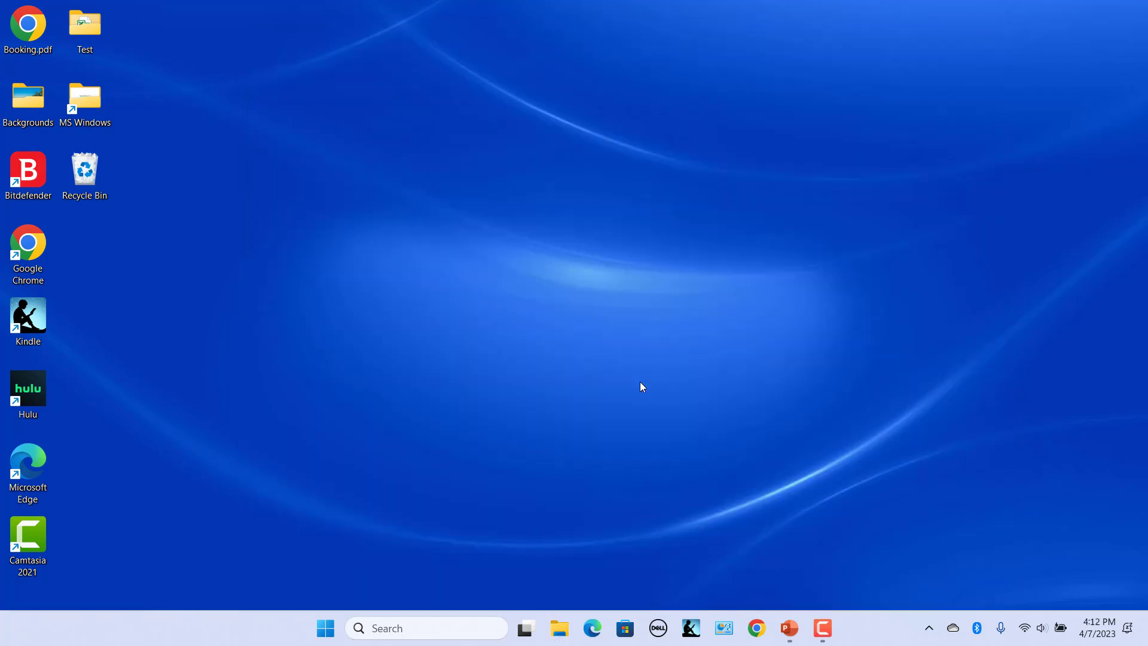
key(super+r)
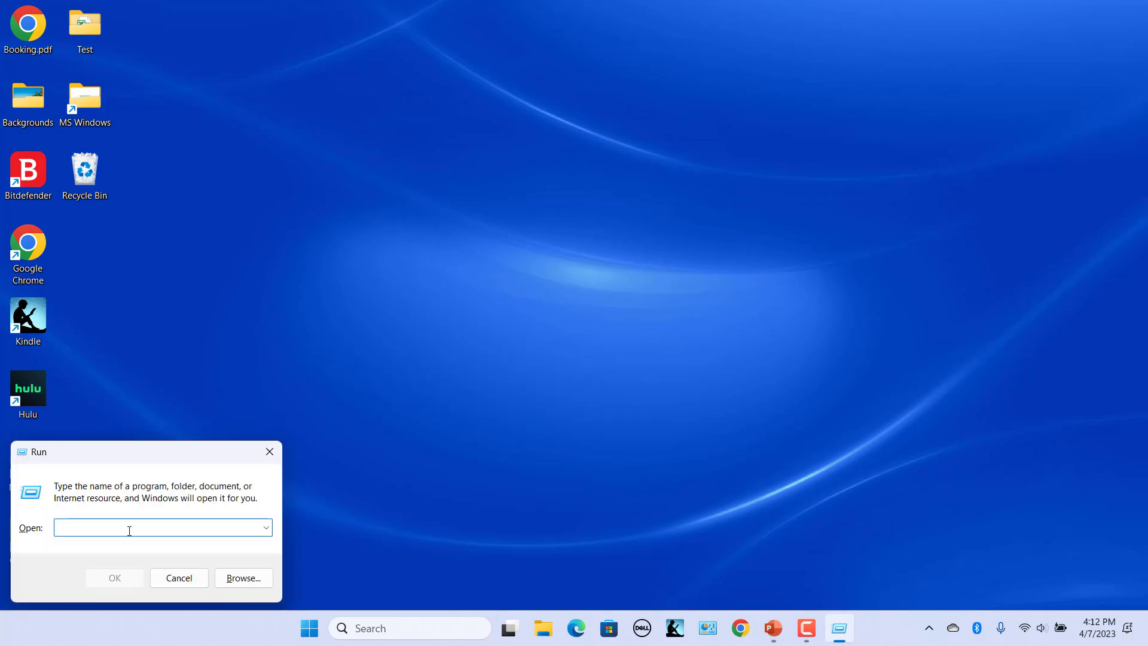
text(regedit)
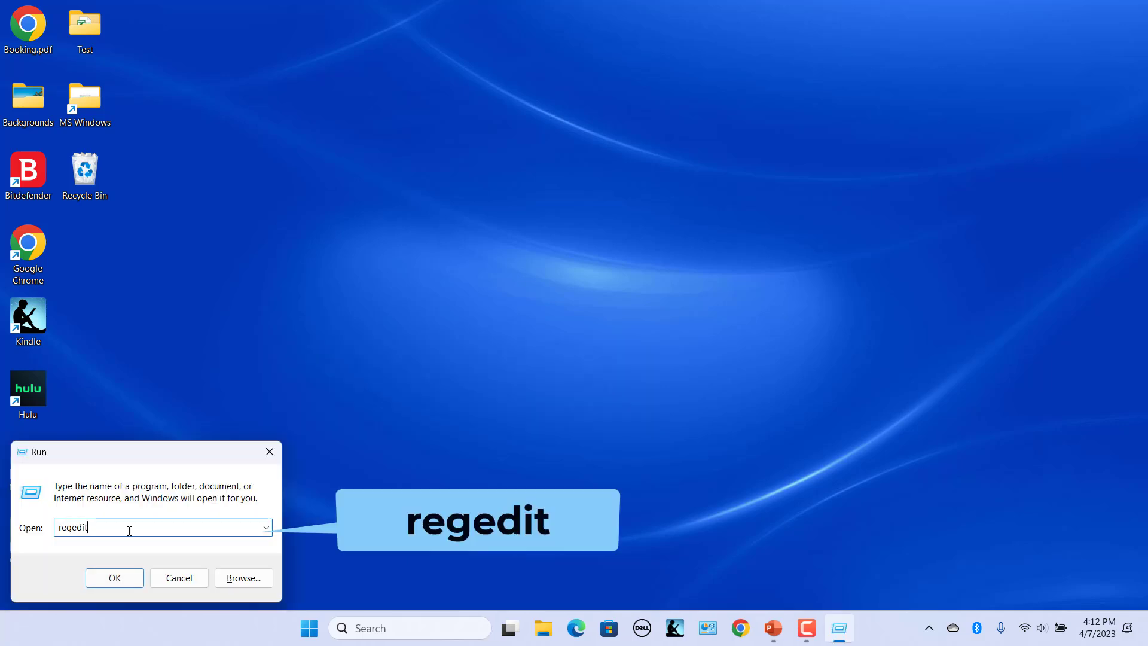
click(115, 577)
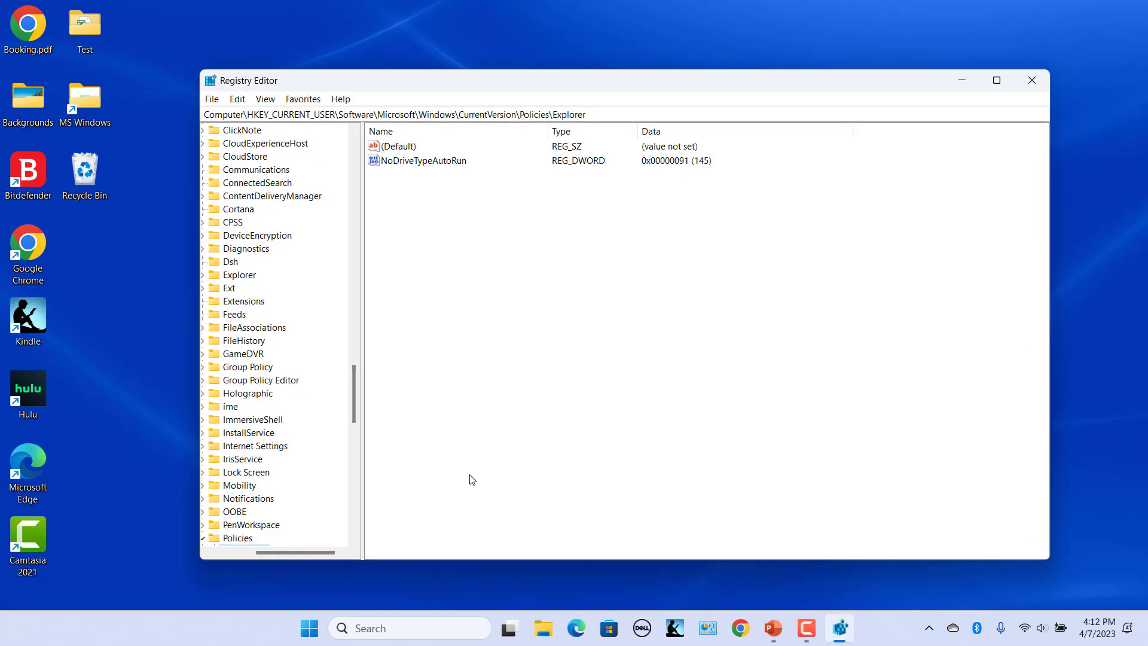
Paste the MyComputer\NameSpace path into Registry Editor's address bar and jump to that key
key(ctrl+l)
text(HKEY_LOCAL_MACHINE\SOFTWARE\Microsoft\Windows\CurrentVersion\Explorer\MyComputer\NameSpace)
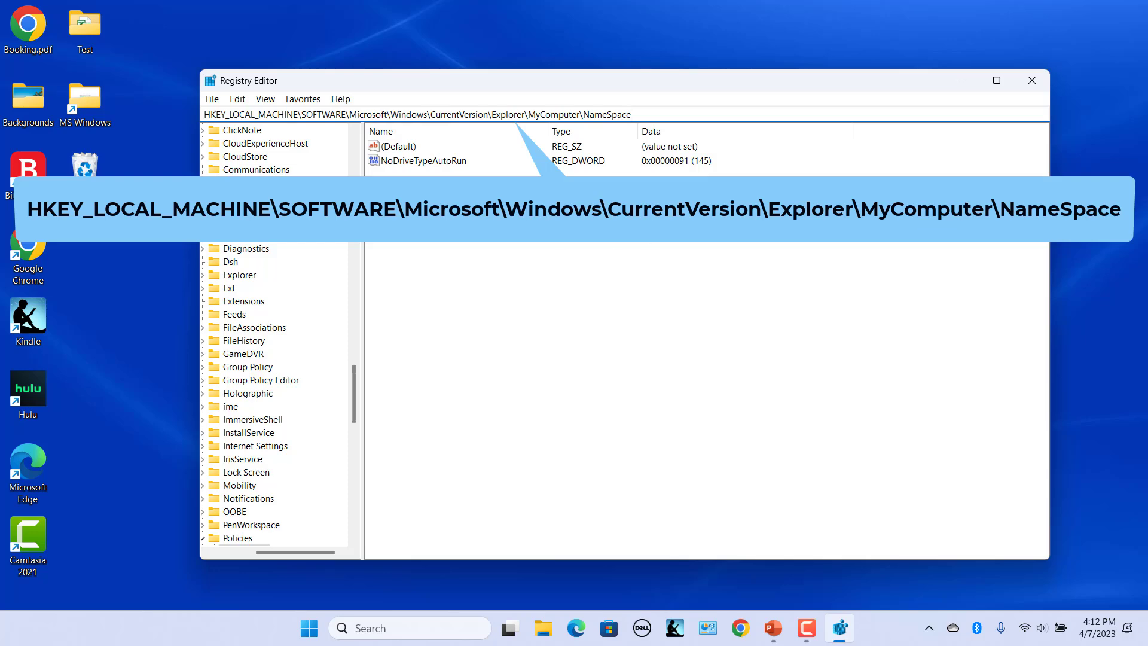
key(Return)
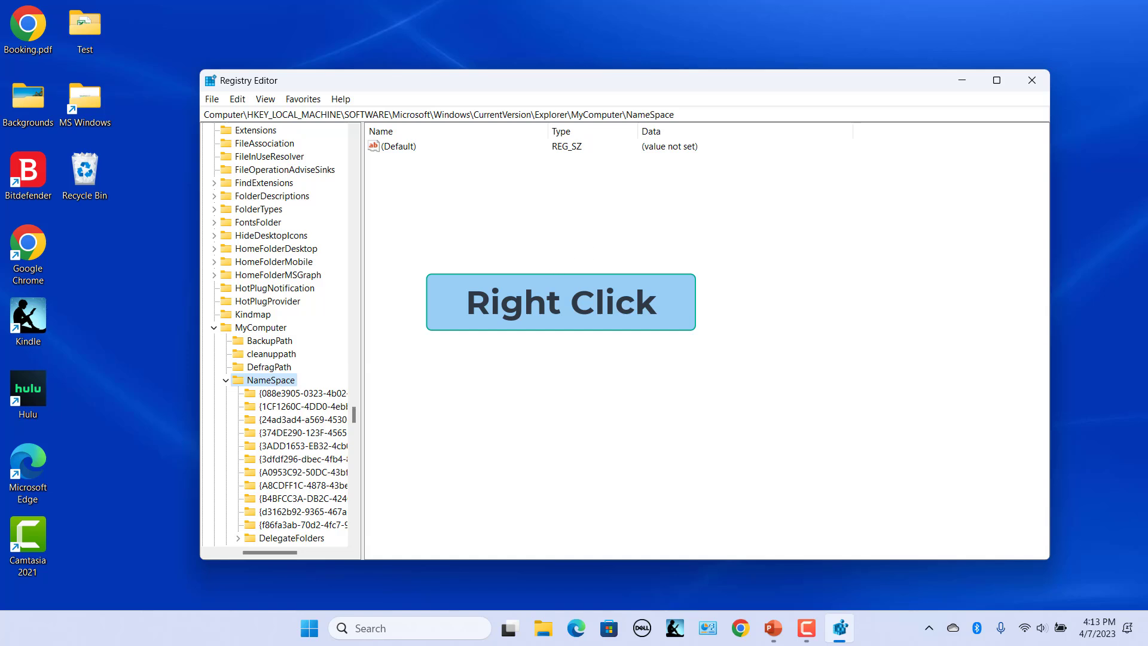
right_click(538, 292)
mouse_move(578, 302)
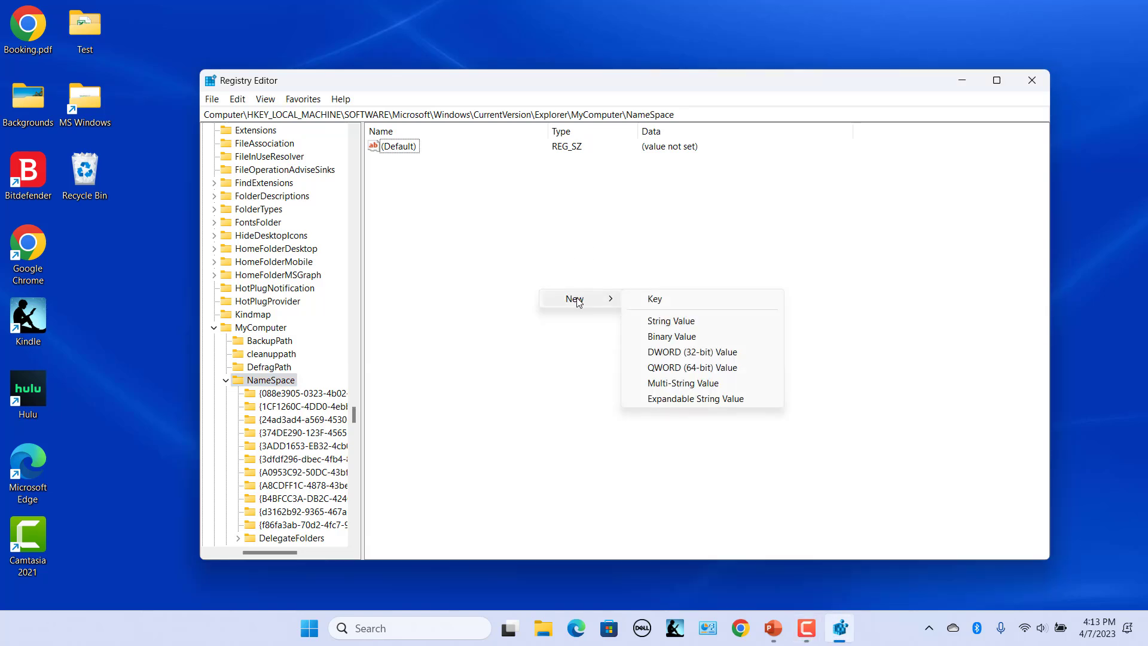
click(652, 299)
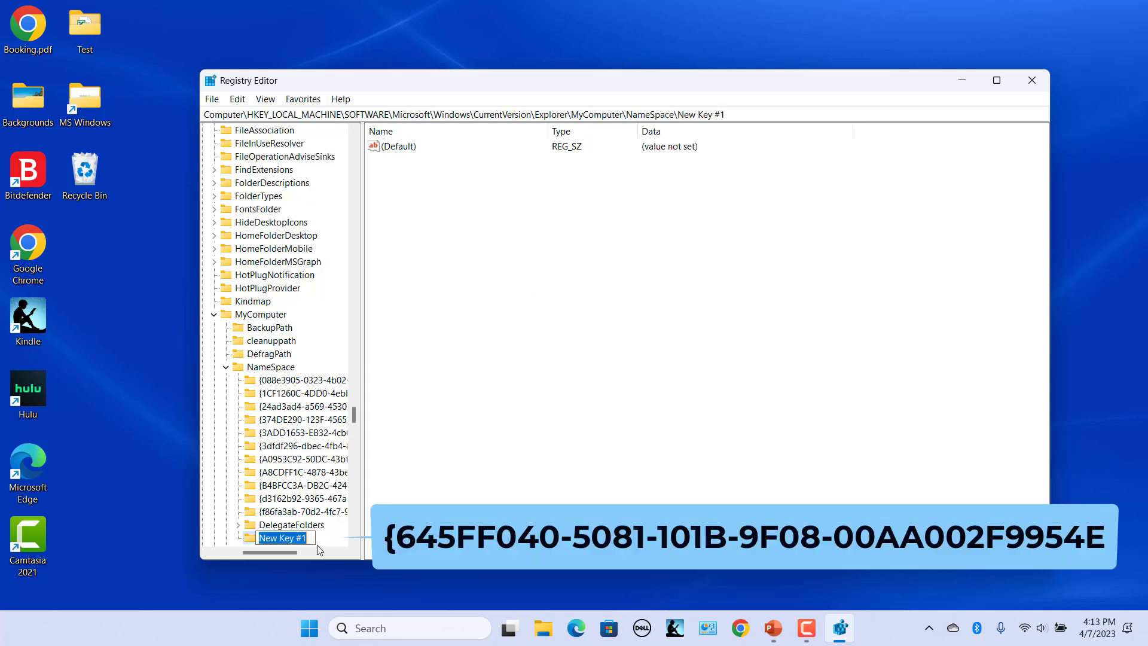
key(ctrl+v)
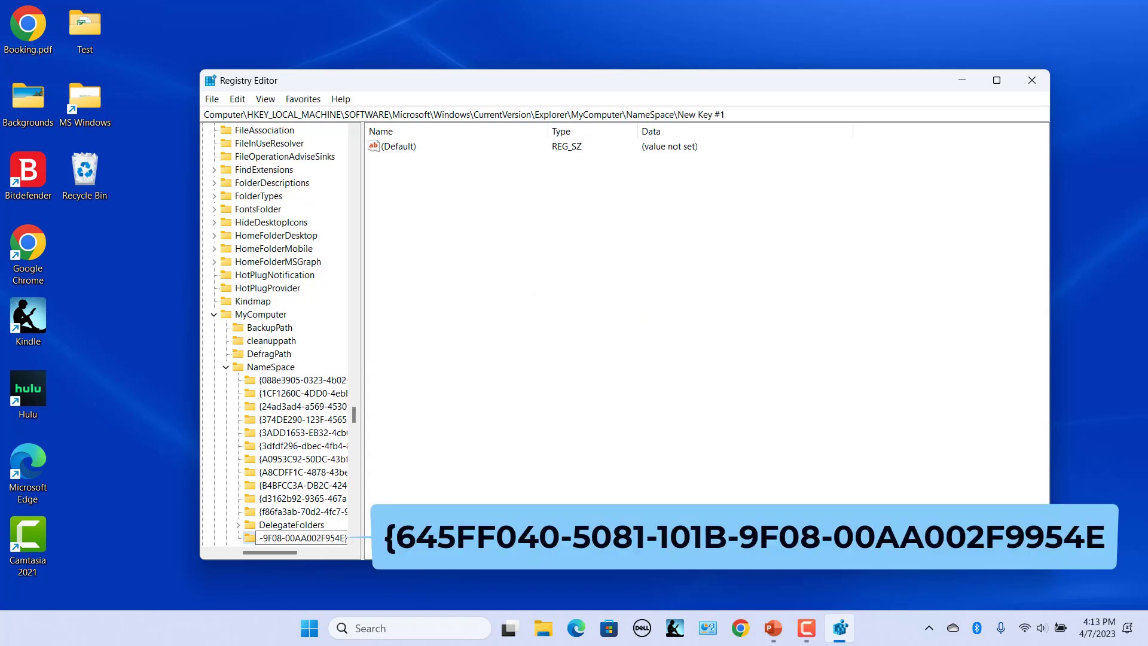
key(Return)
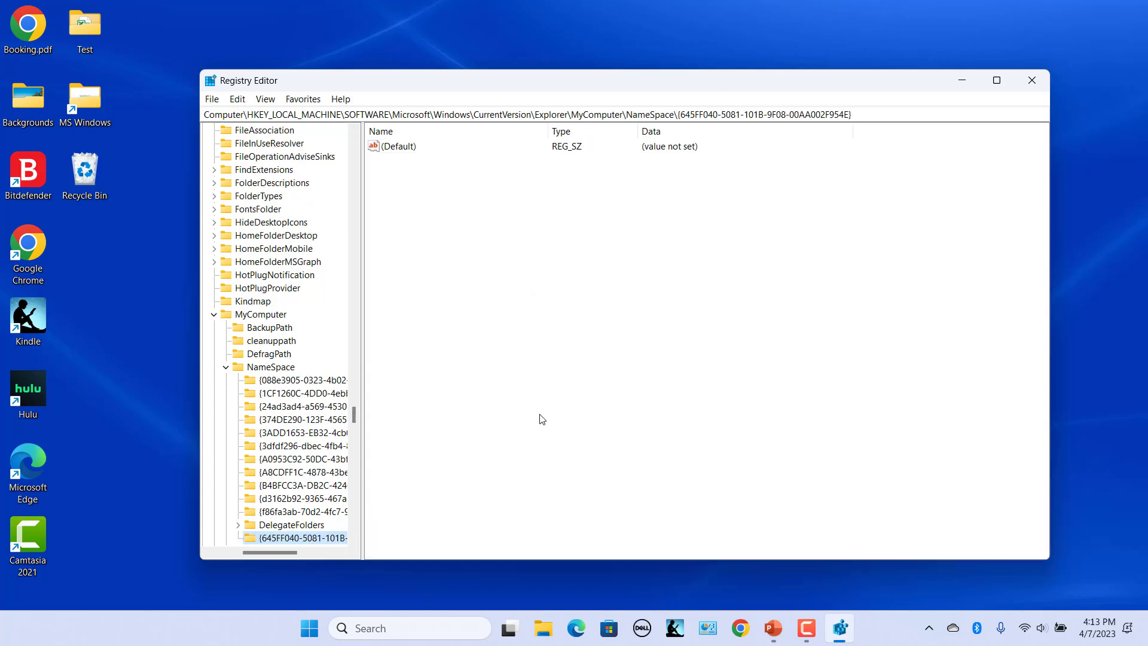
click(1032, 80)
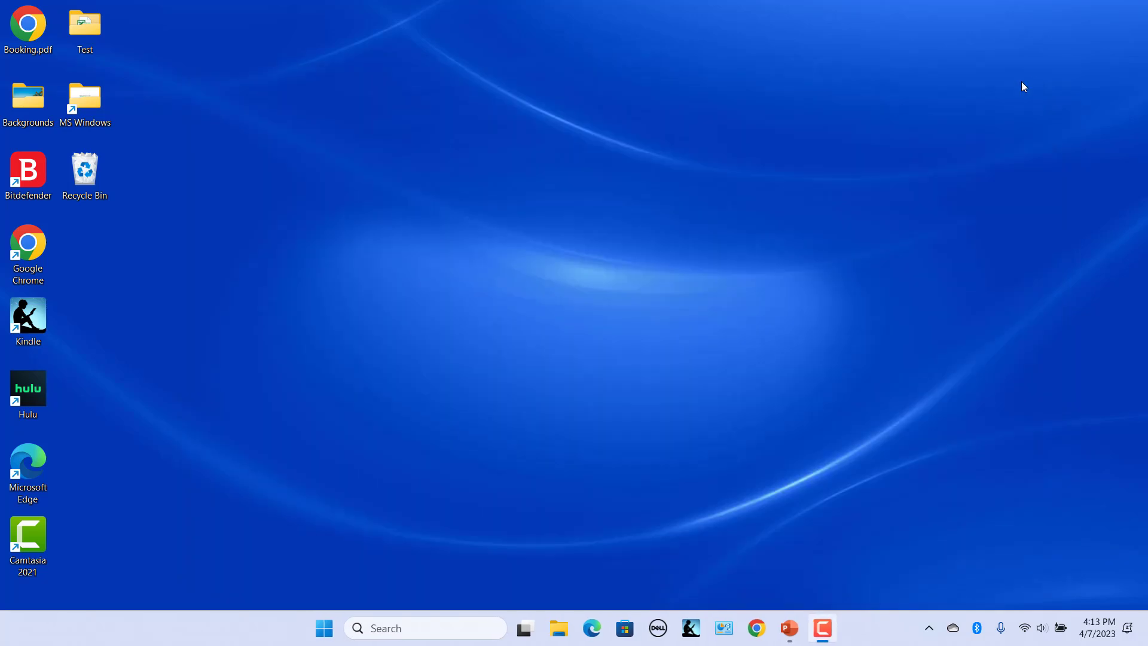
Open File Explorer at This PC and open the Recycle Bin tile shown there
click(558, 628)
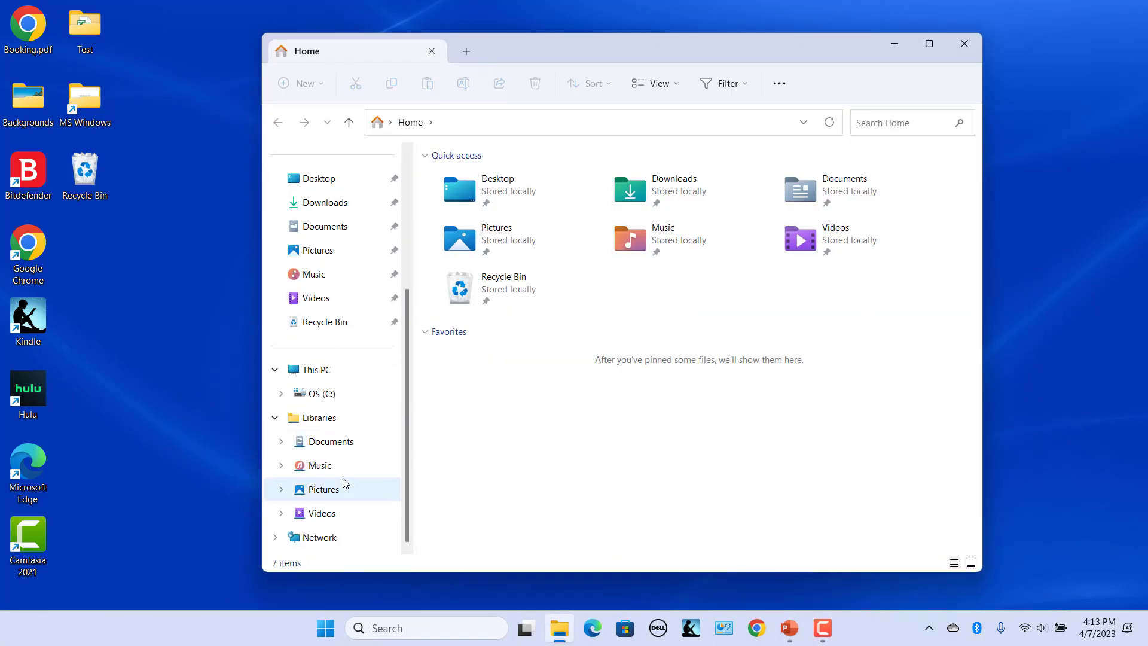
click(322, 370)
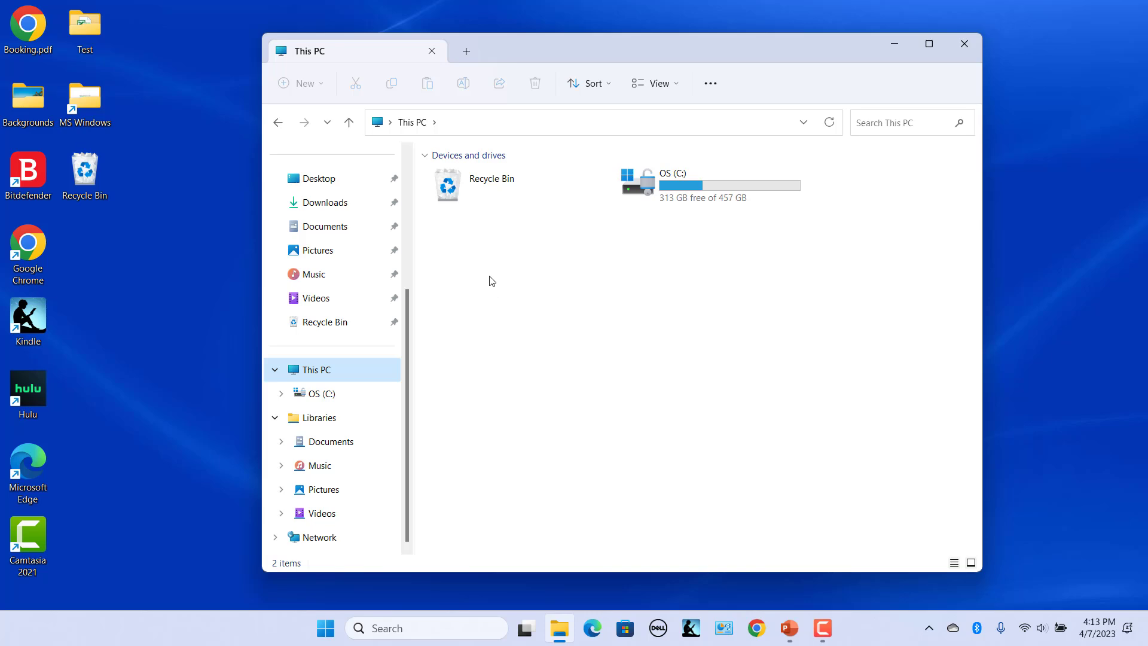
double_click(450, 189)
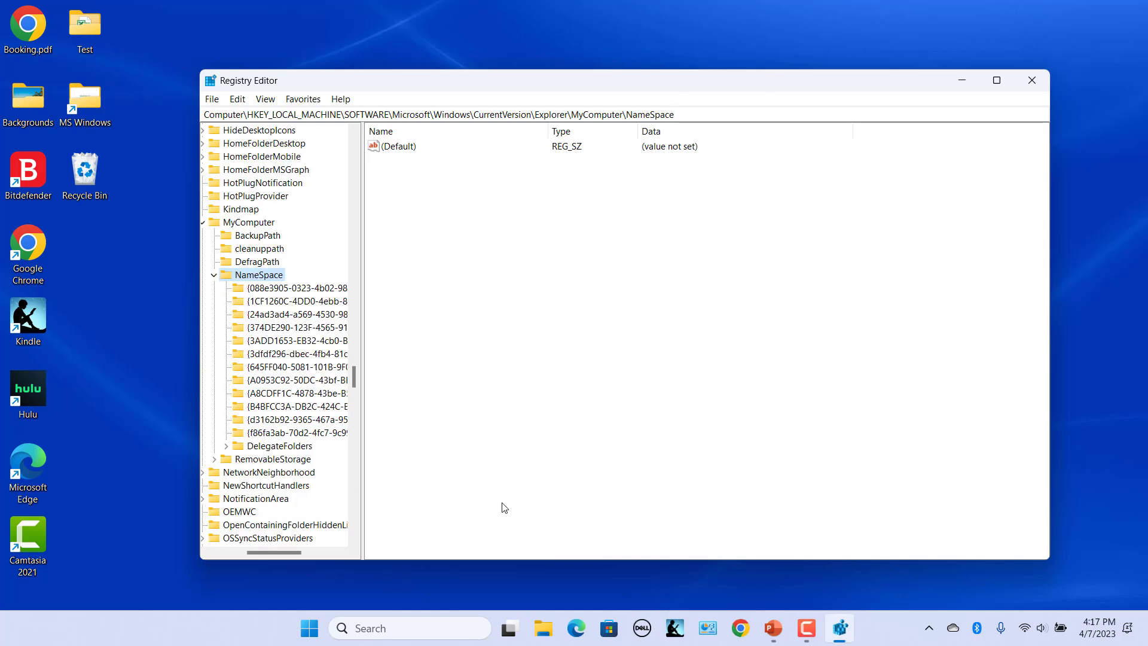
click(305, 370)
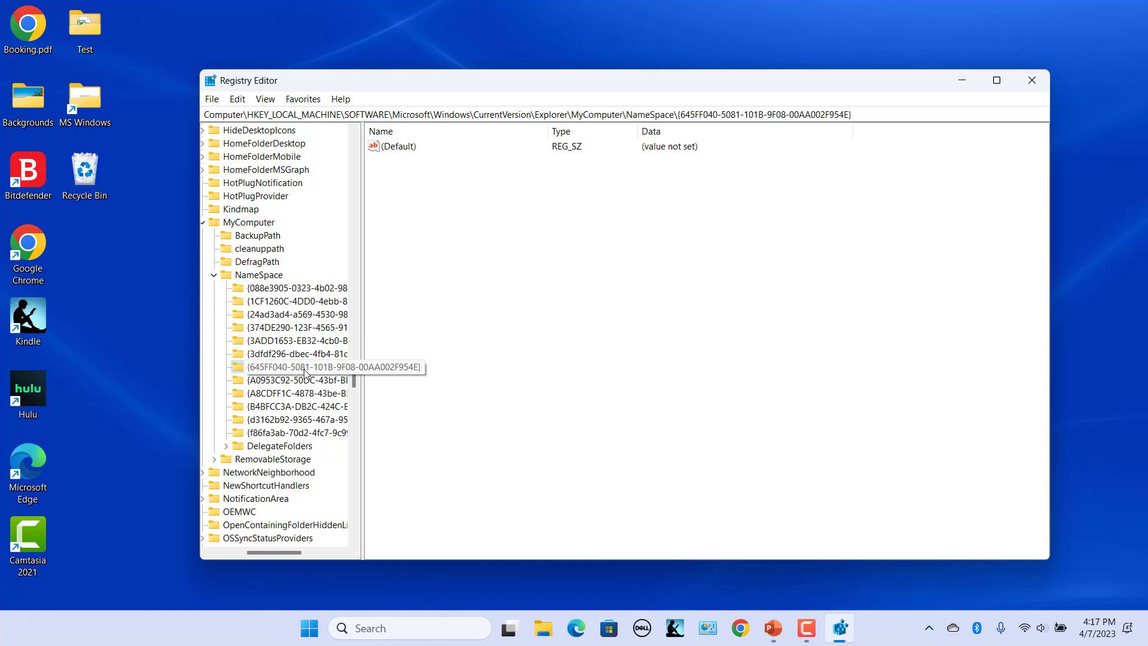
right_click(305, 372)
click(344, 432)
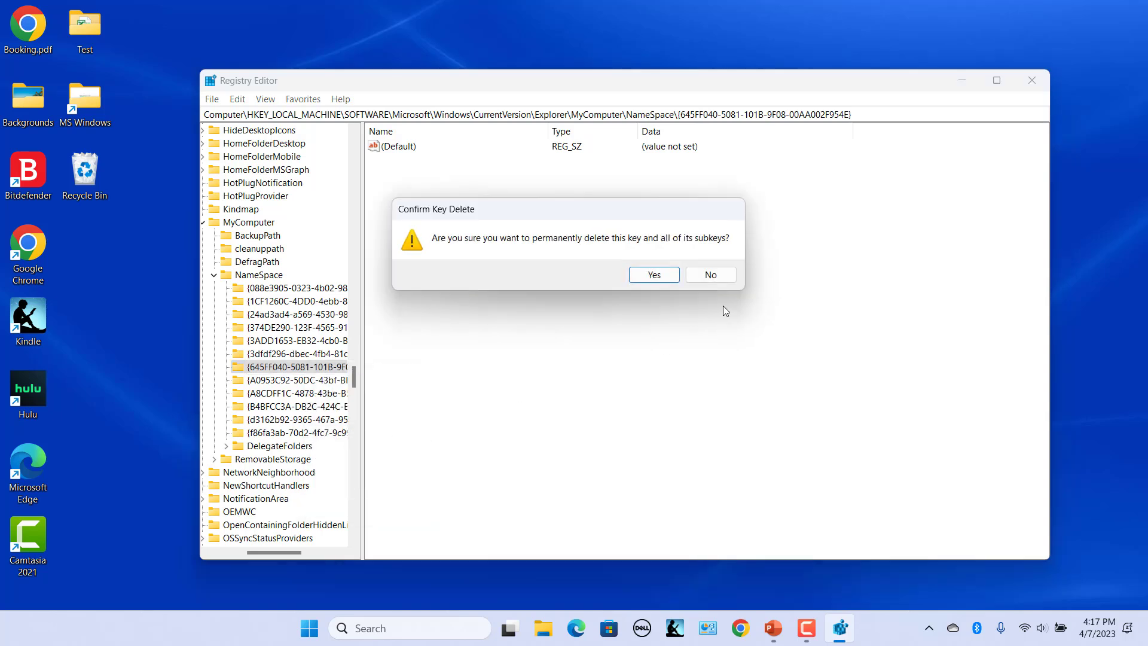
click(650, 276)
Close Registry Editor and check This PC in File Explorer for the removed Recycle Bin
click(1032, 80)
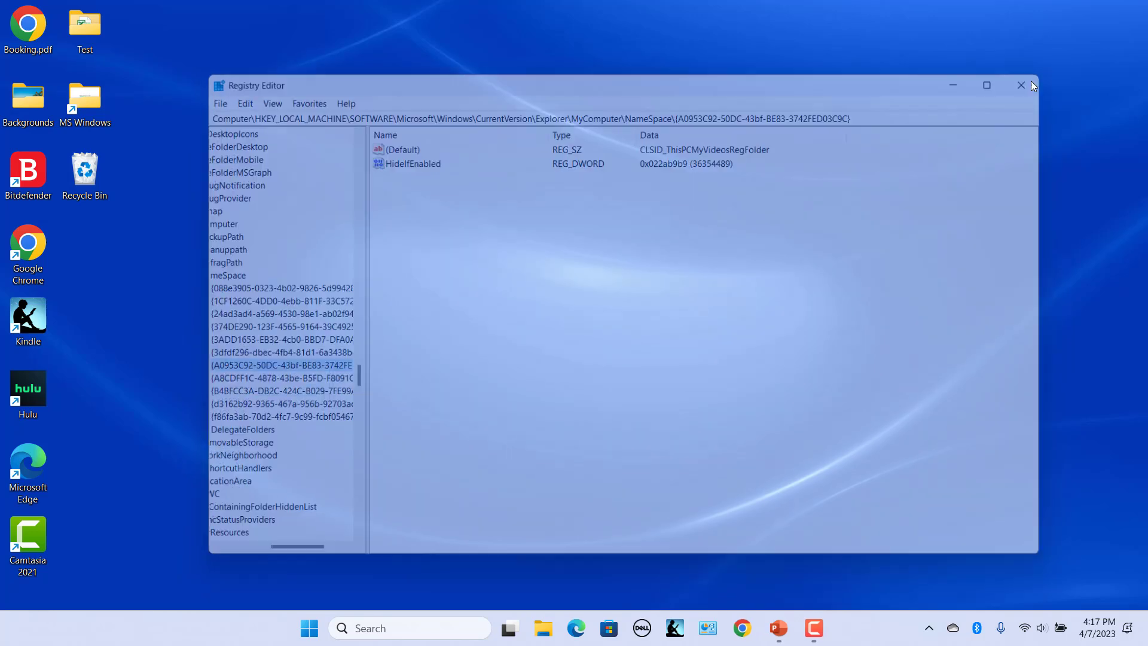
click(559, 628)
click(328, 473)
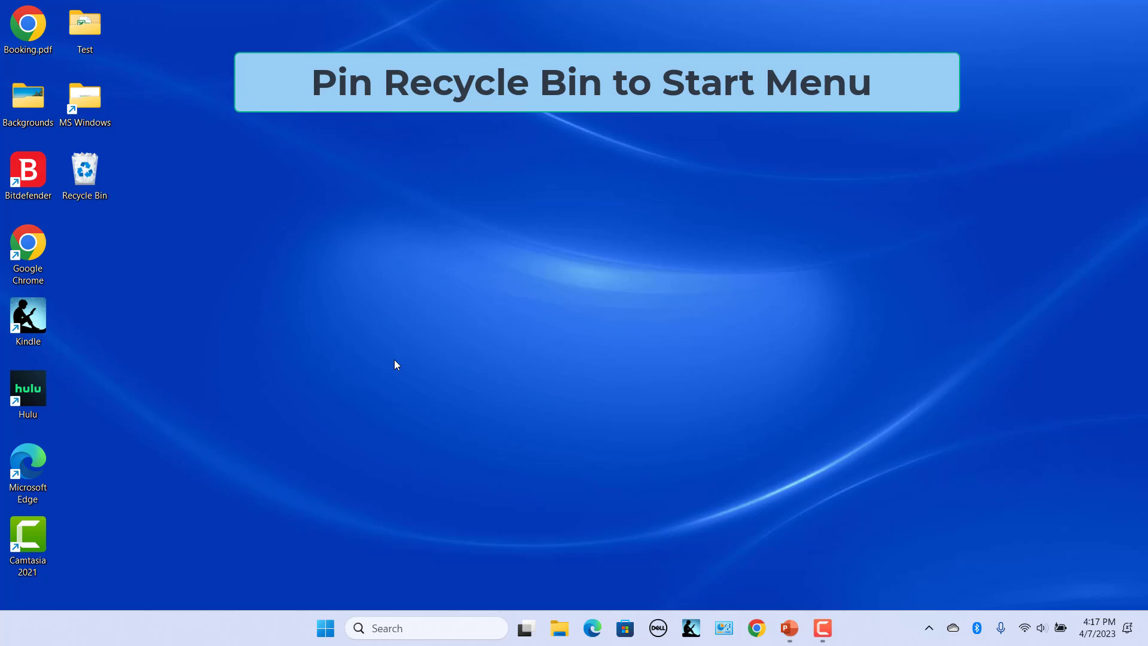
Pin the Recycle Bin to Start from its desktop icon and open it from Start's pinned apps
right_click(80, 175)
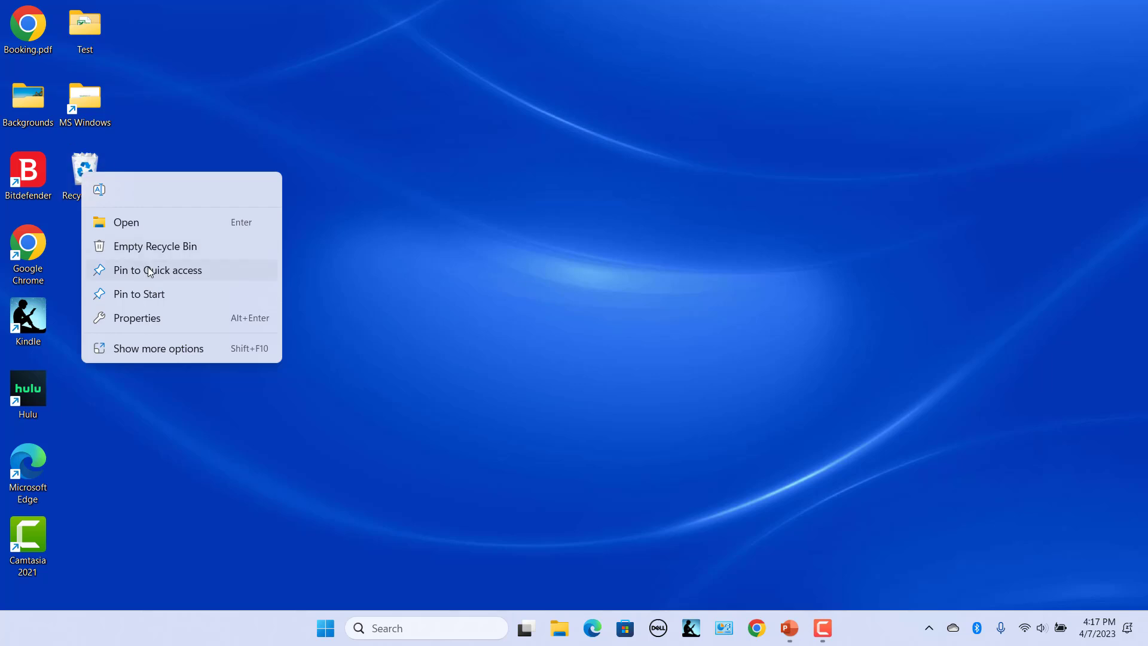
click(153, 299)
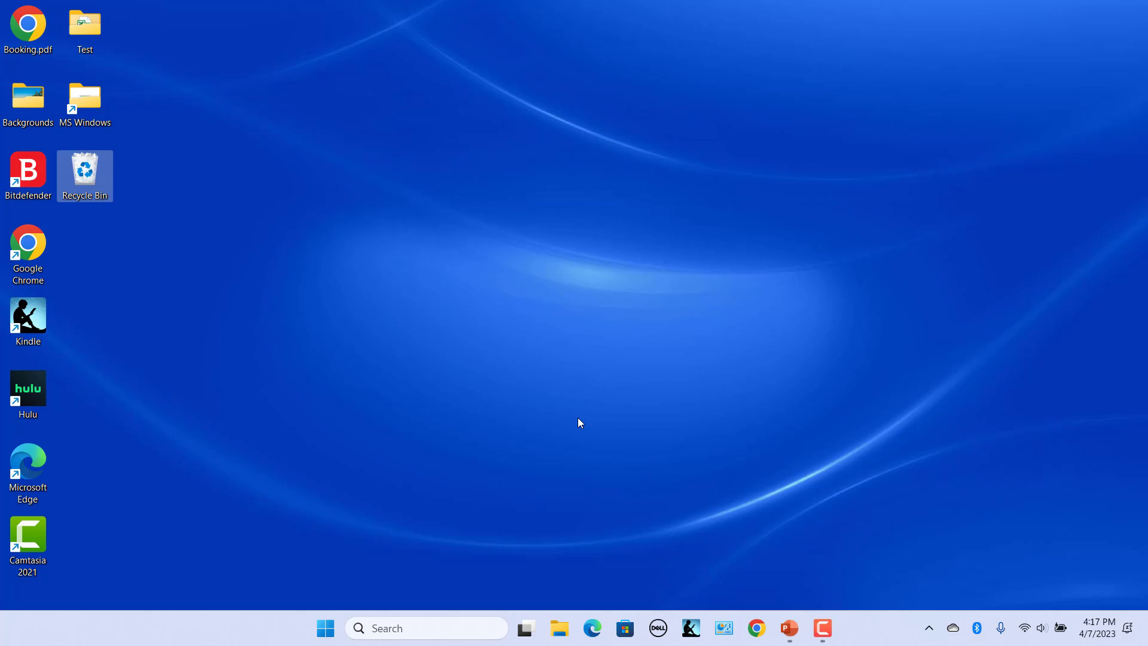
click(326, 627)
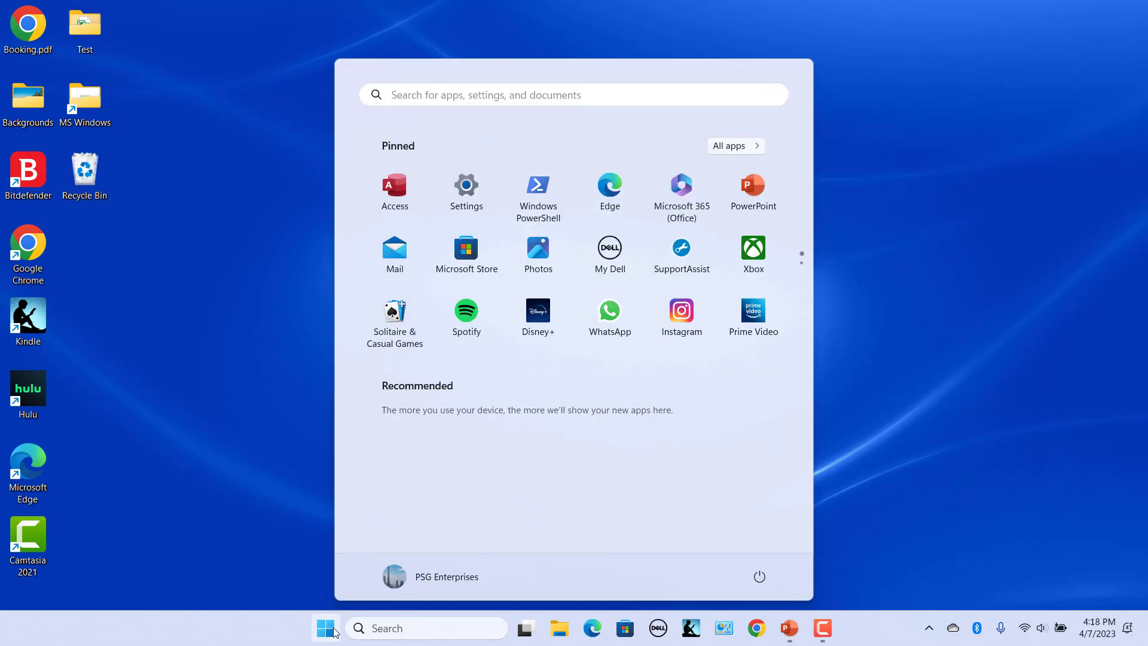
scroll(719, 281, down, 1)
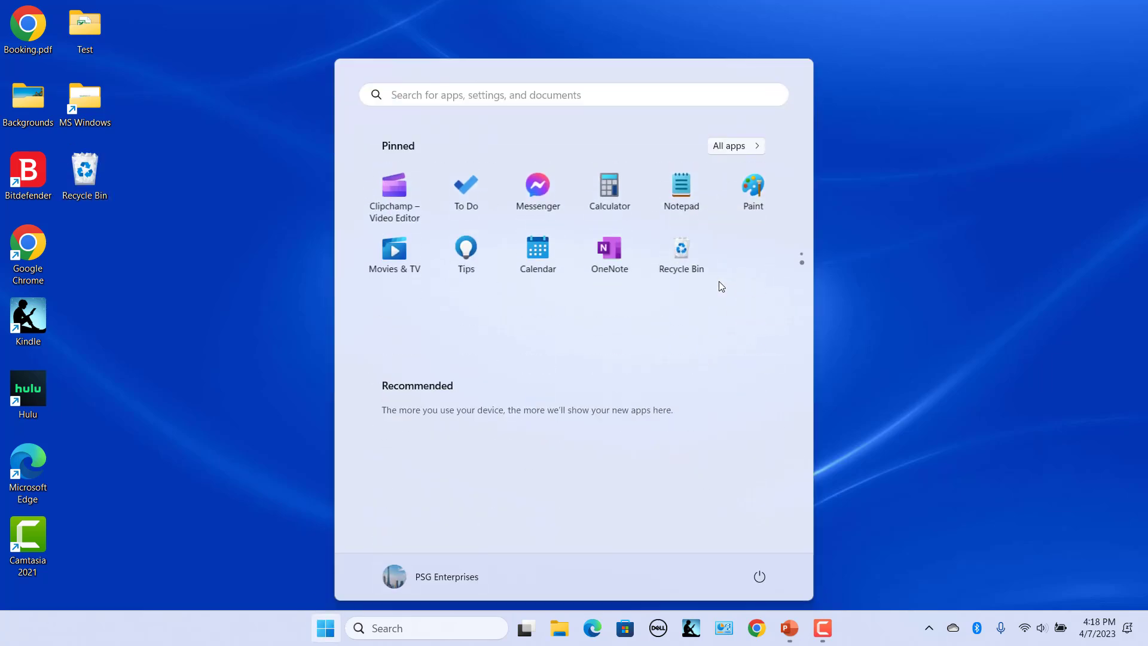
click(688, 257)
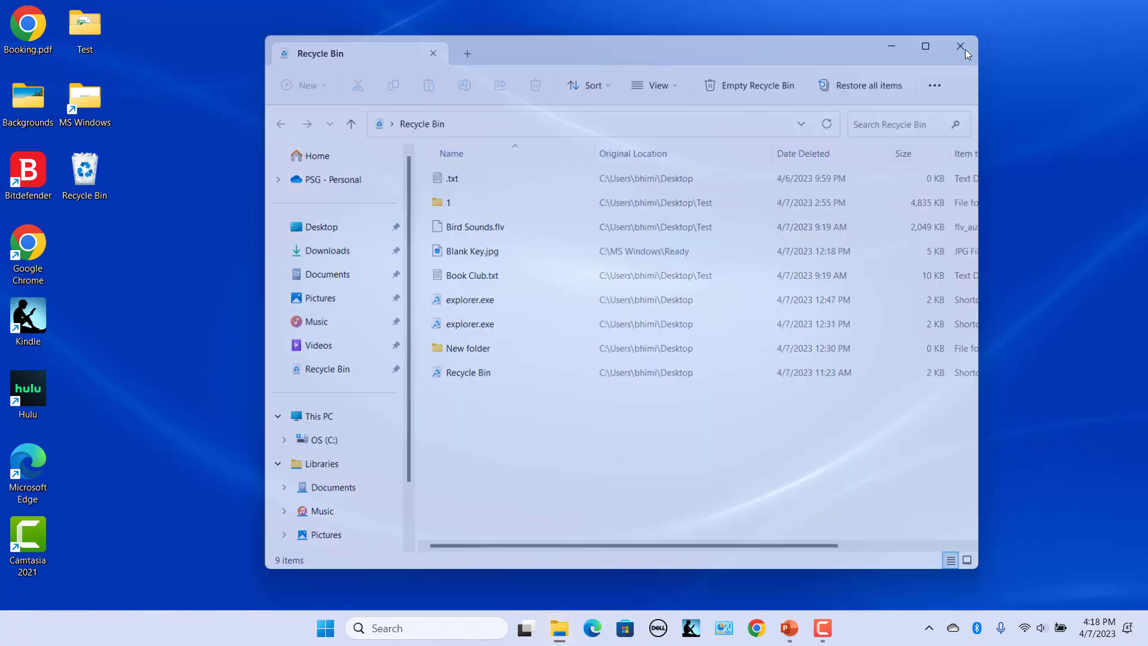
Close the Recycle Bin window and enter cmd in the Run box
click(961, 47)
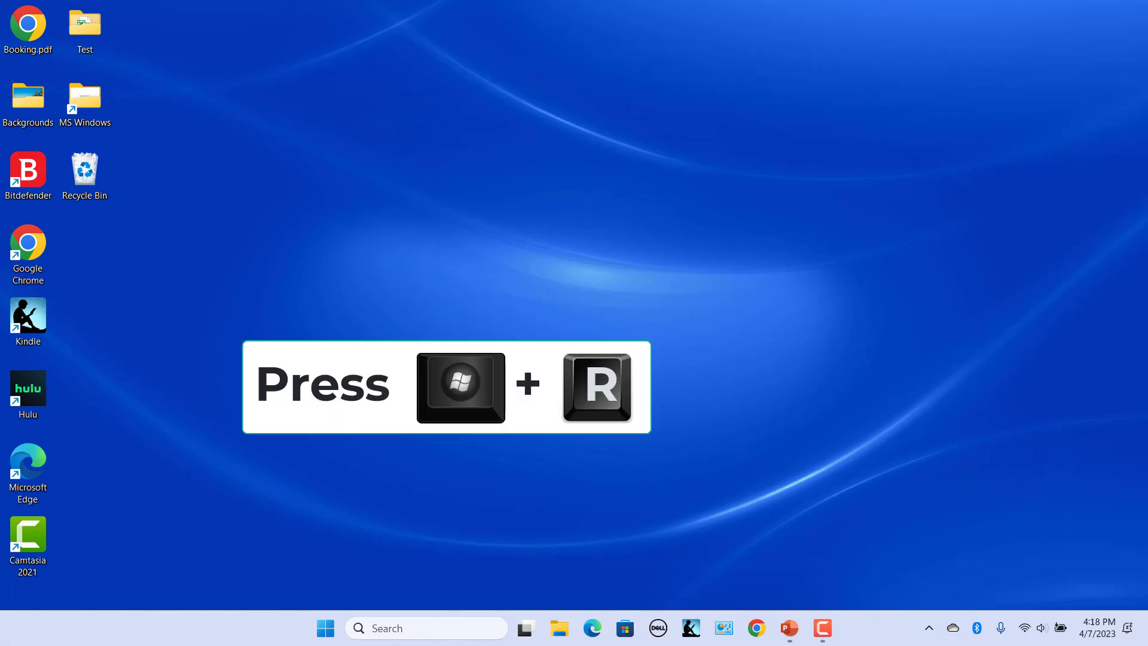
key(super+r)
text(cmd)
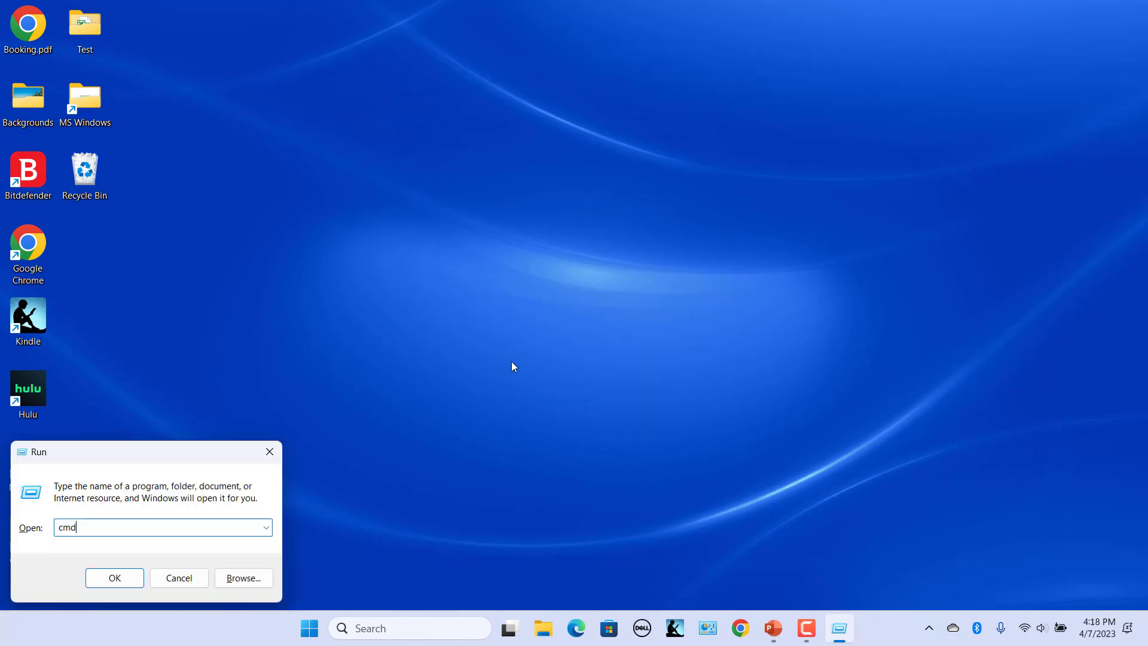
Run cmd and open the Recycle Bin with 'start shell:RecycleBinFolder'
click(124, 583)
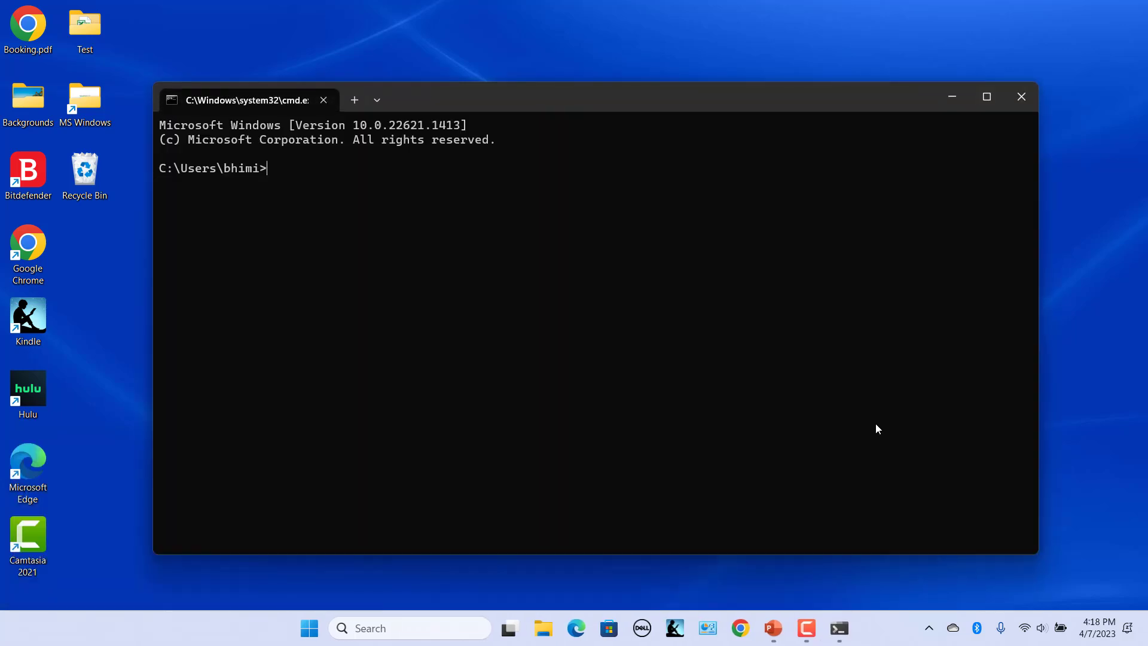
text(start shell:RecycleBinFolder)
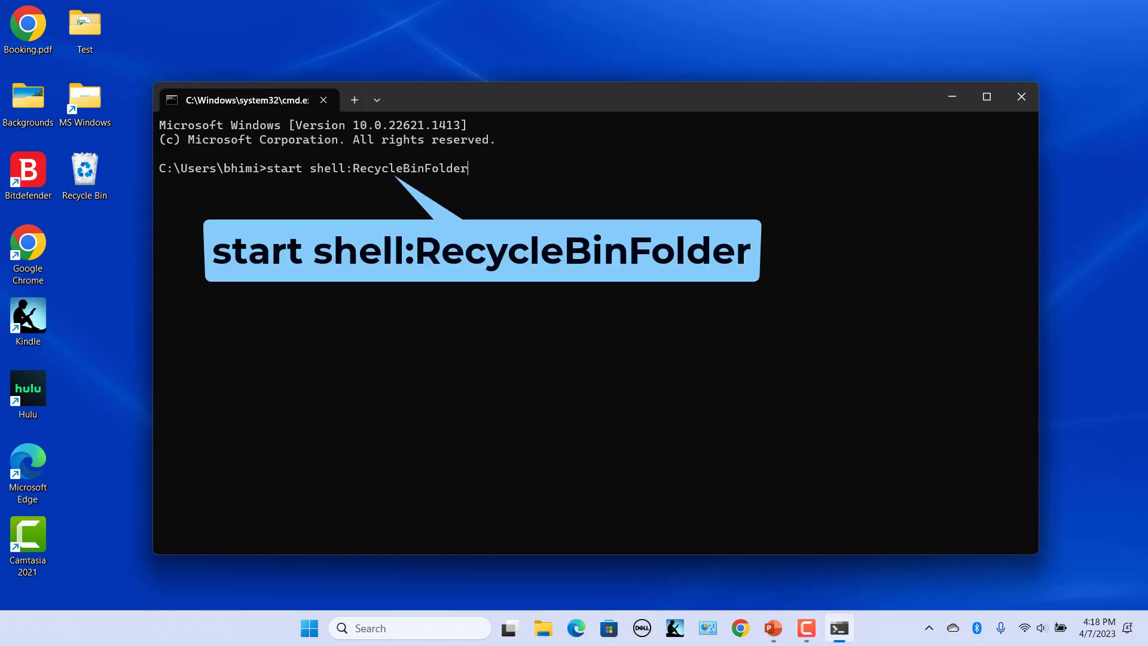
key(Return)
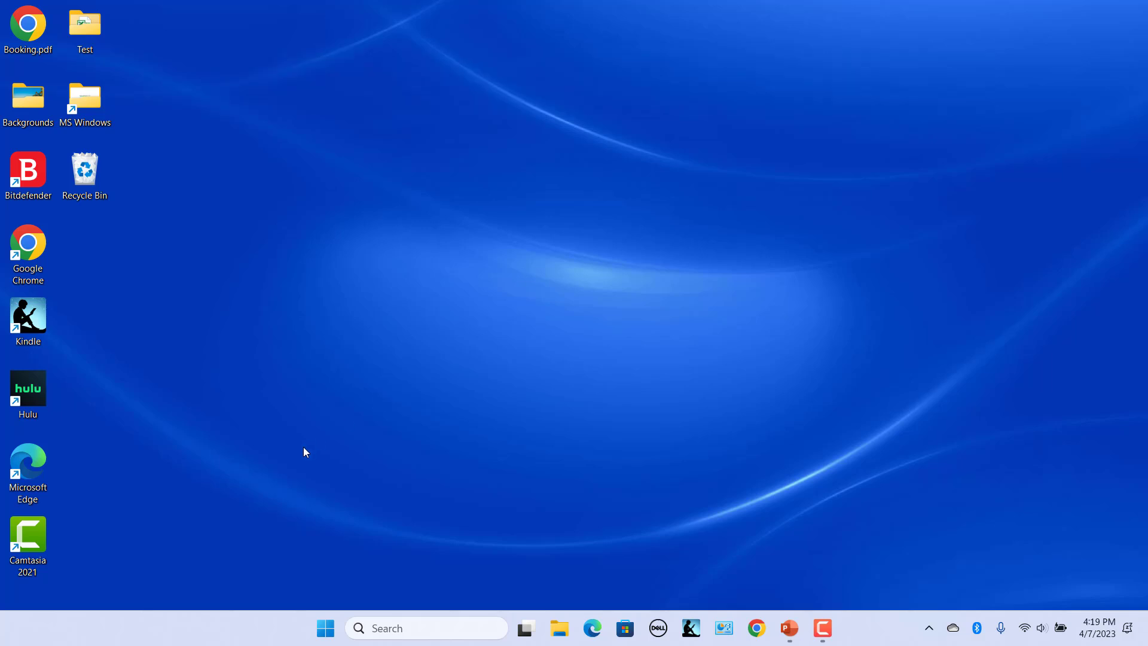
Launch Windows PowerShell from Start and enter 'start shell:RecycleBinFolder'
click(325, 627)
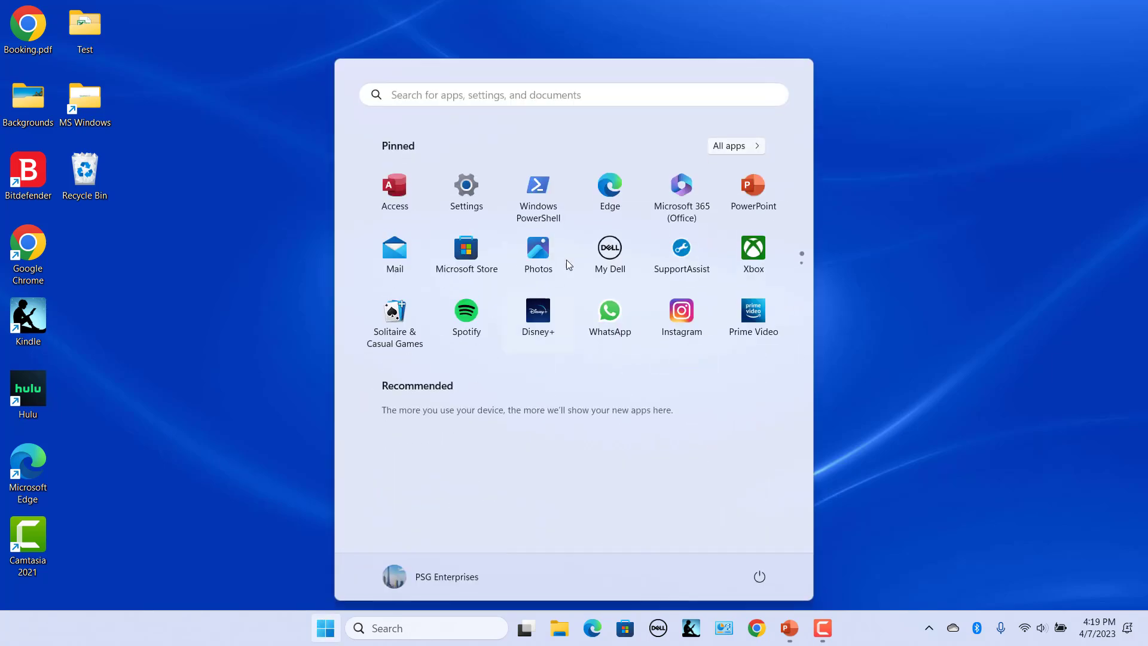
click(540, 197)
text(start shell:RecycleBinFolder)
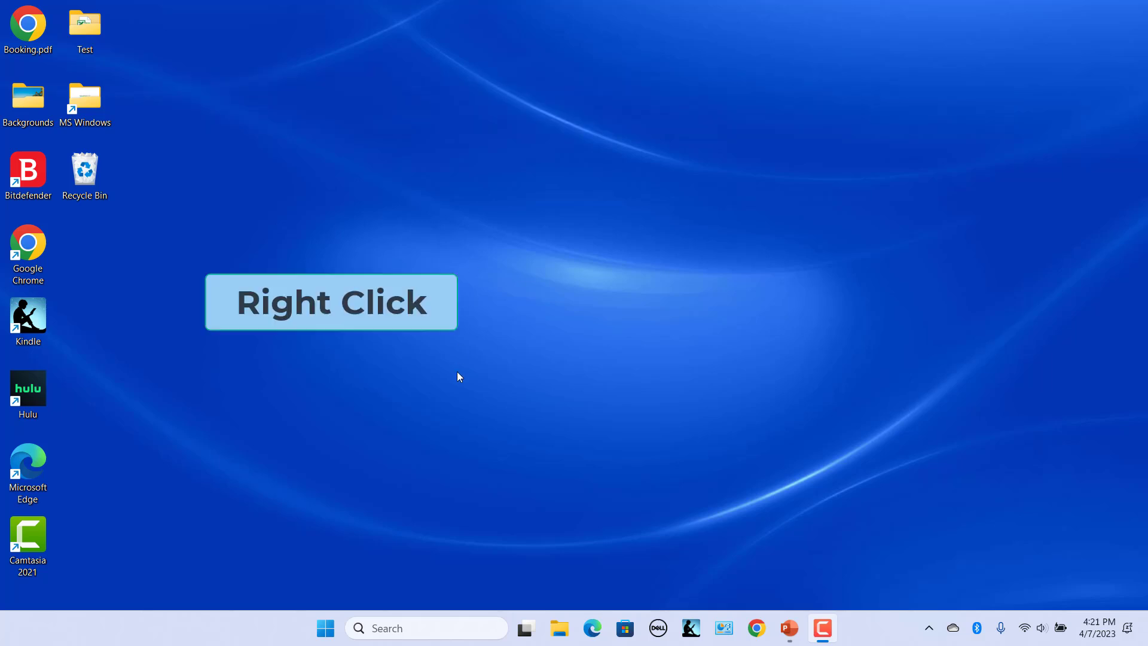
Create a desktop shortcut 'Recycle Bin' targeting %SystemRoot%\explorer.exe shell:RecycleBinFolder
right_click(434, 226)
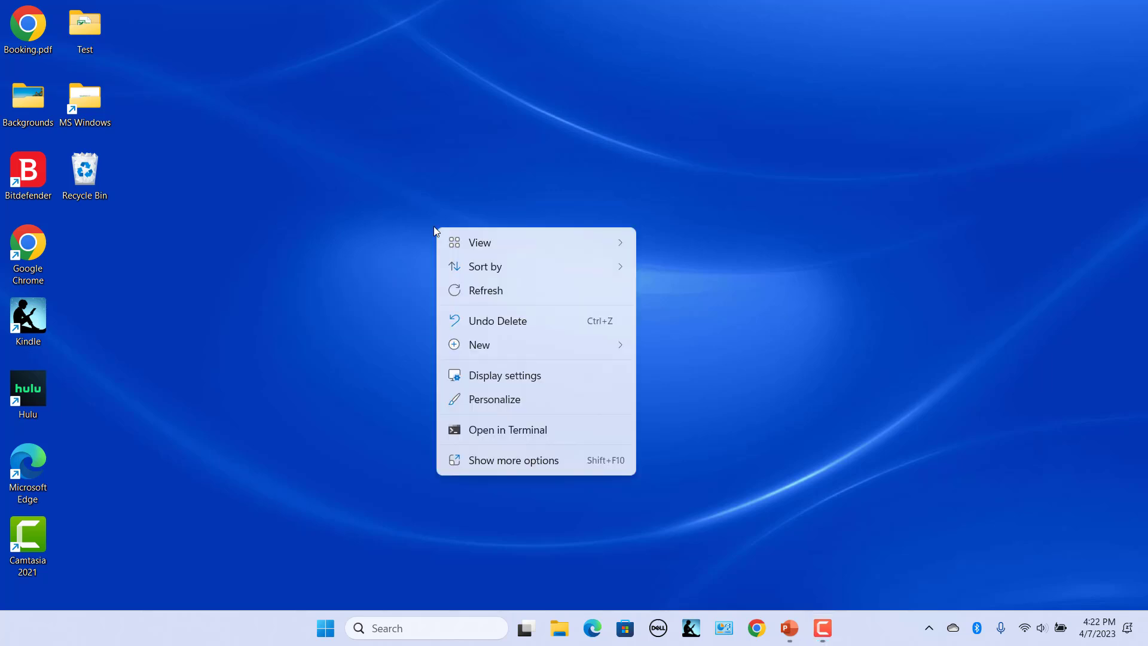
mouse_move(493, 349)
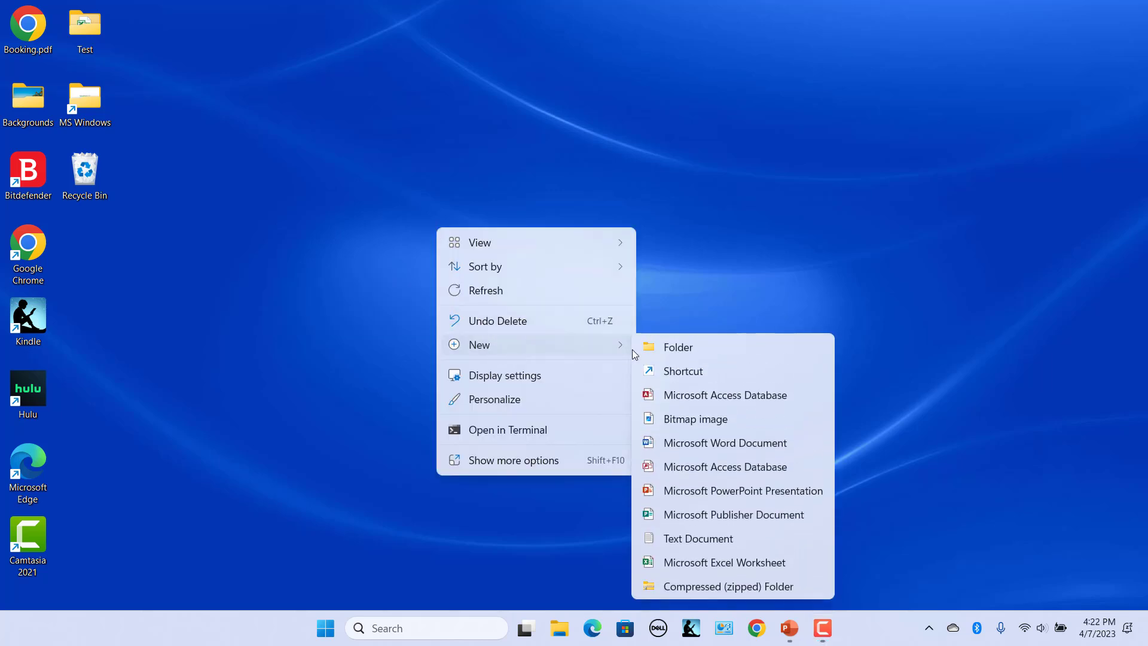
click(673, 369)
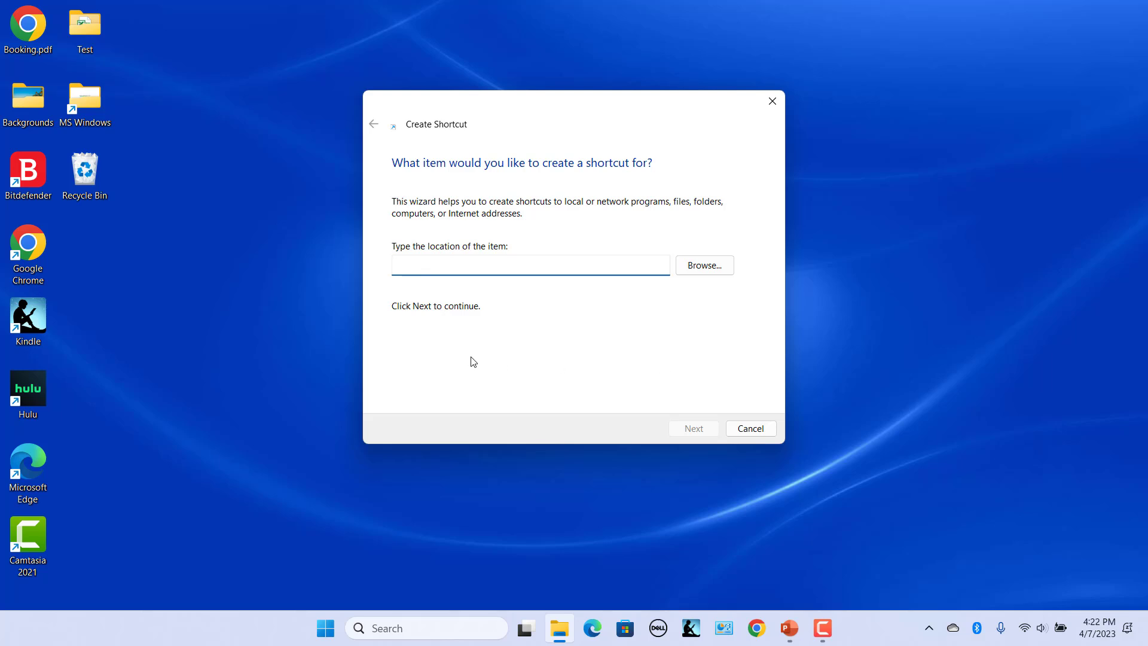
text(%SystemRoot%\explorer.exe shell:RecycleBinFolder)
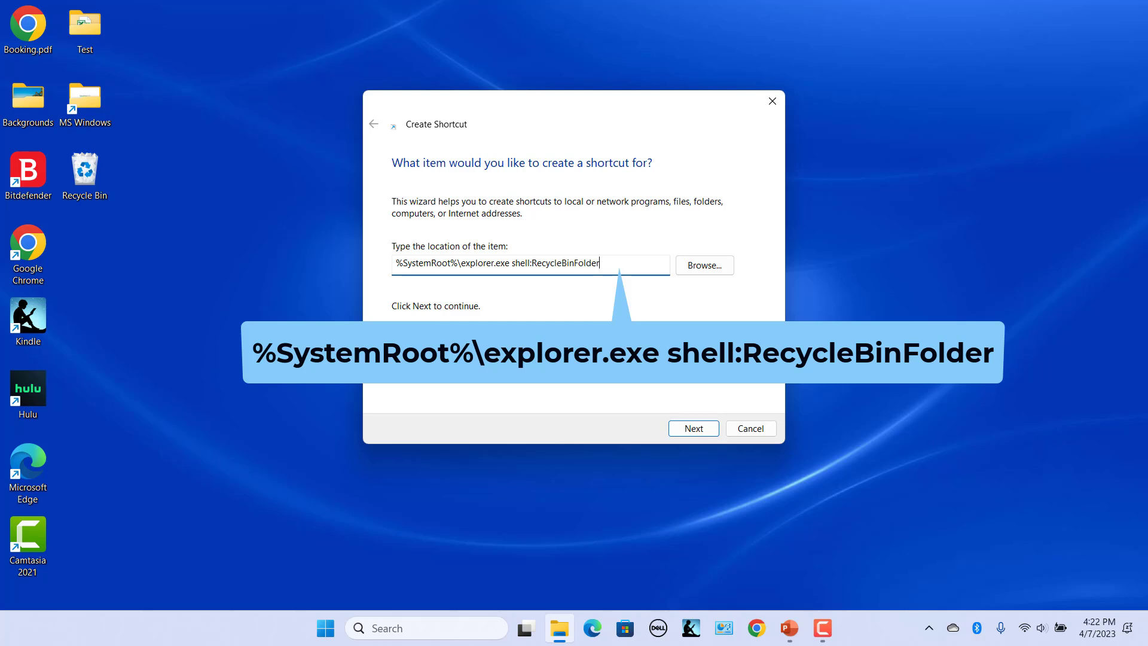
click(687, 430)
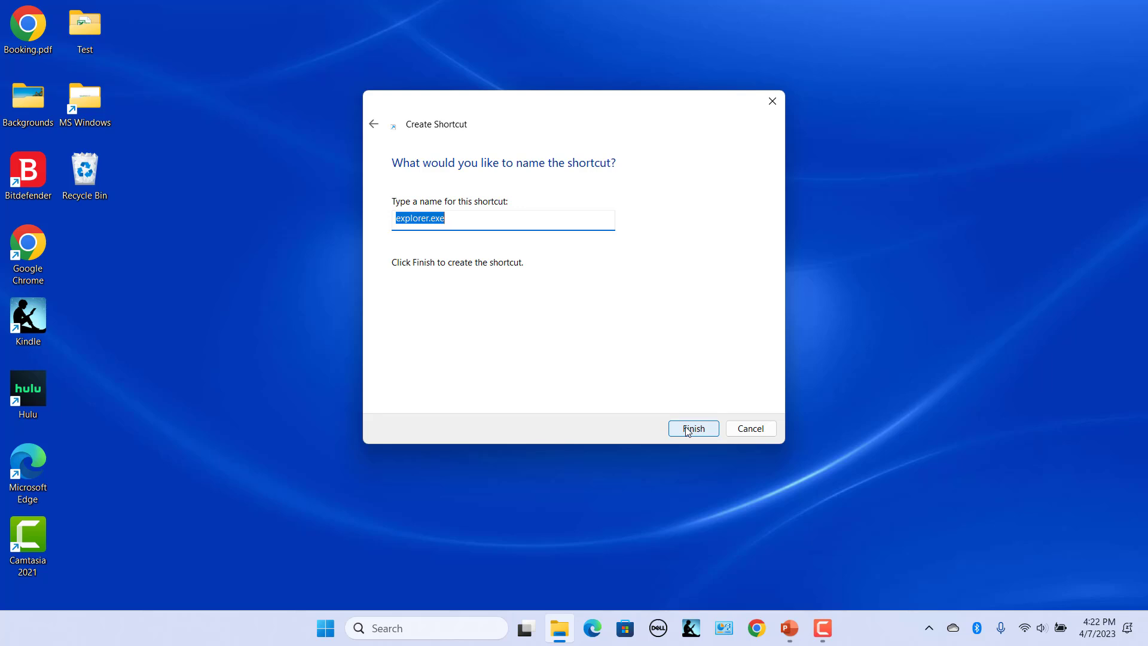
text(Recycle Bin)
click(689, 431)
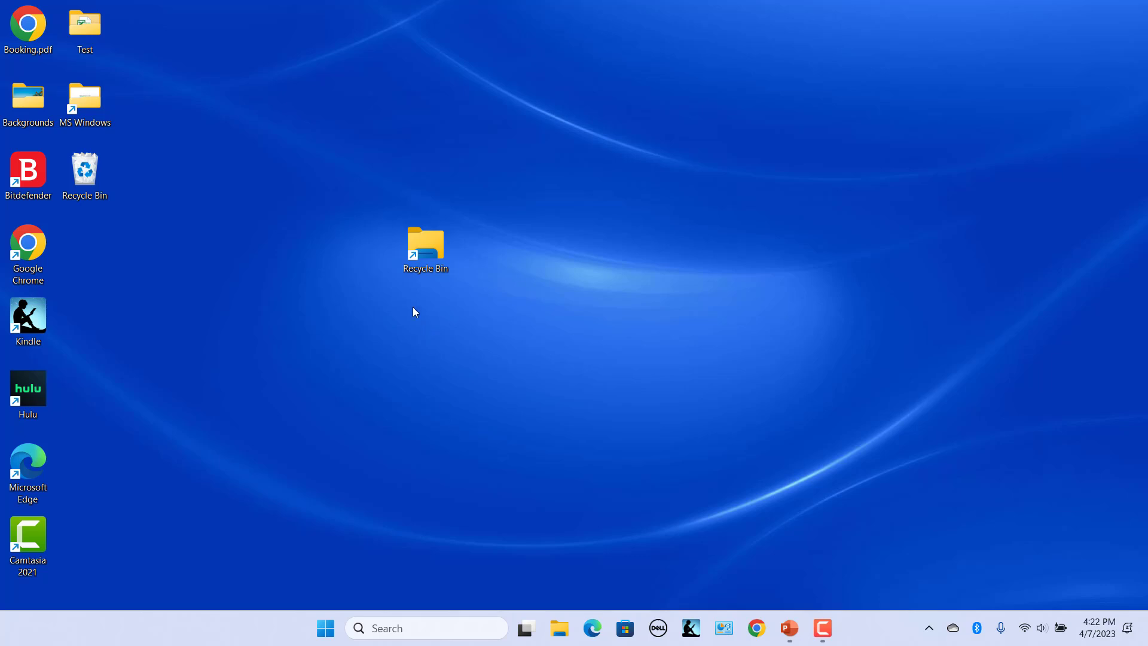
Assign the shortcut hotkey Ctrl+Alt+A and test that it opens the Recycle Bin
right_click(419, 242)
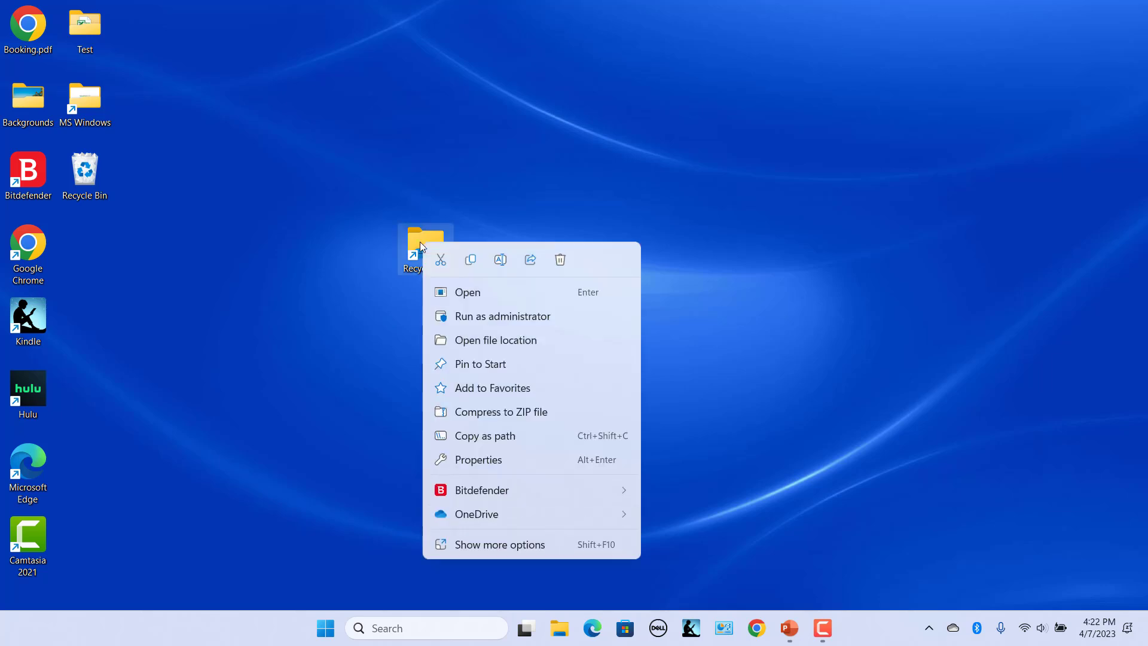
click(479, 459)
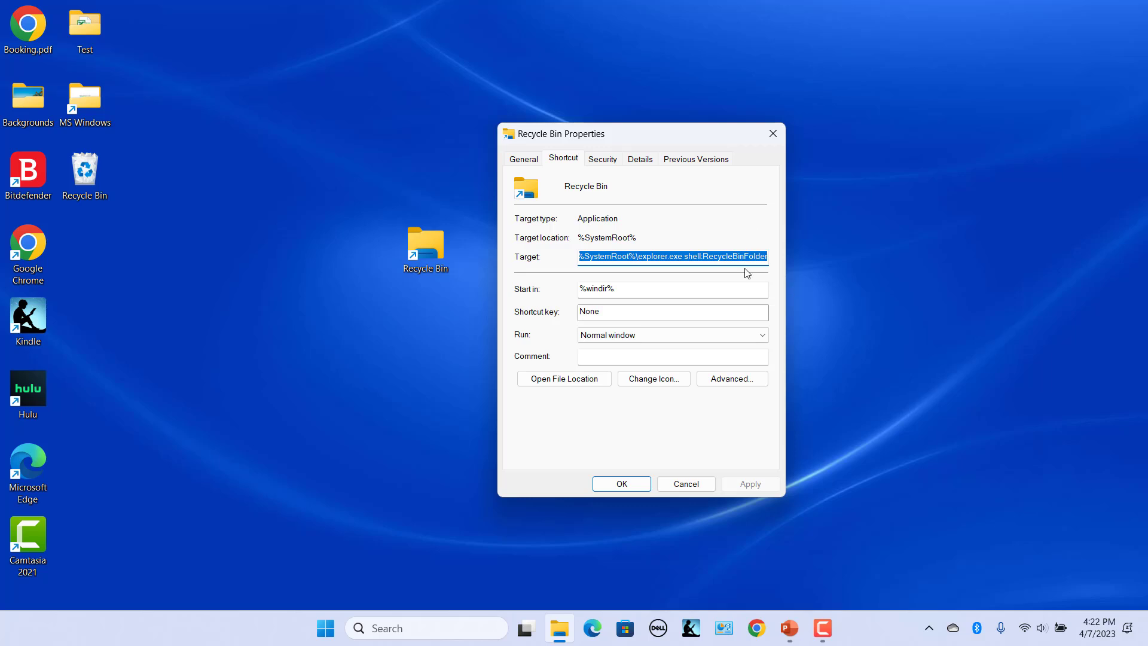
click(639, 316)
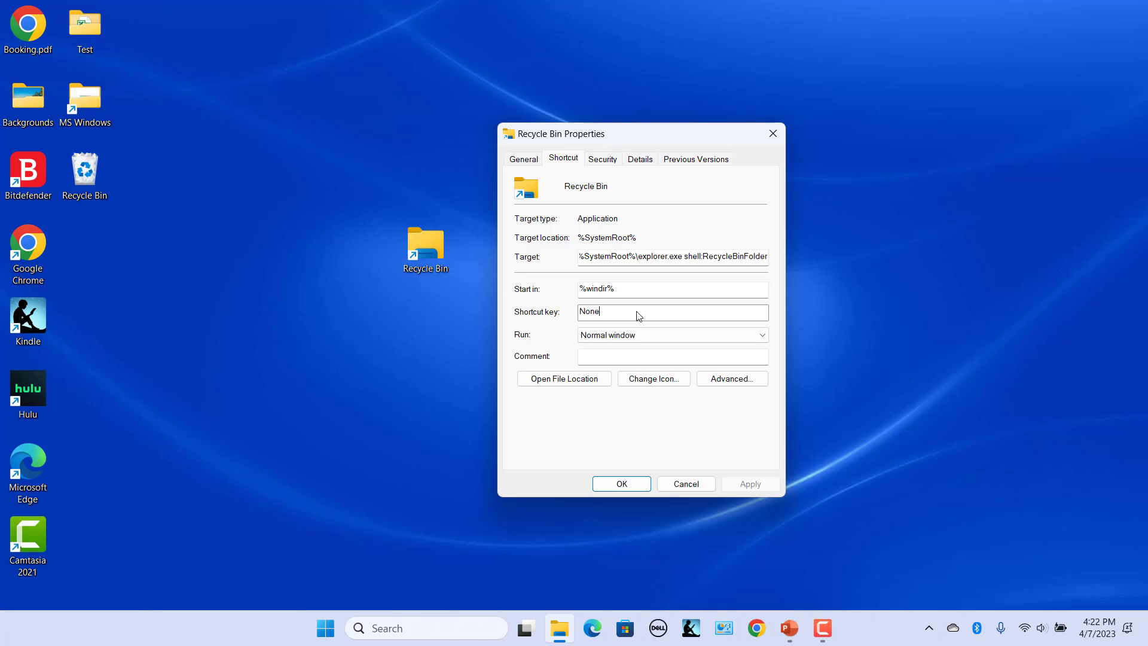
key(ctrl+alt+a)
click(751, 483)
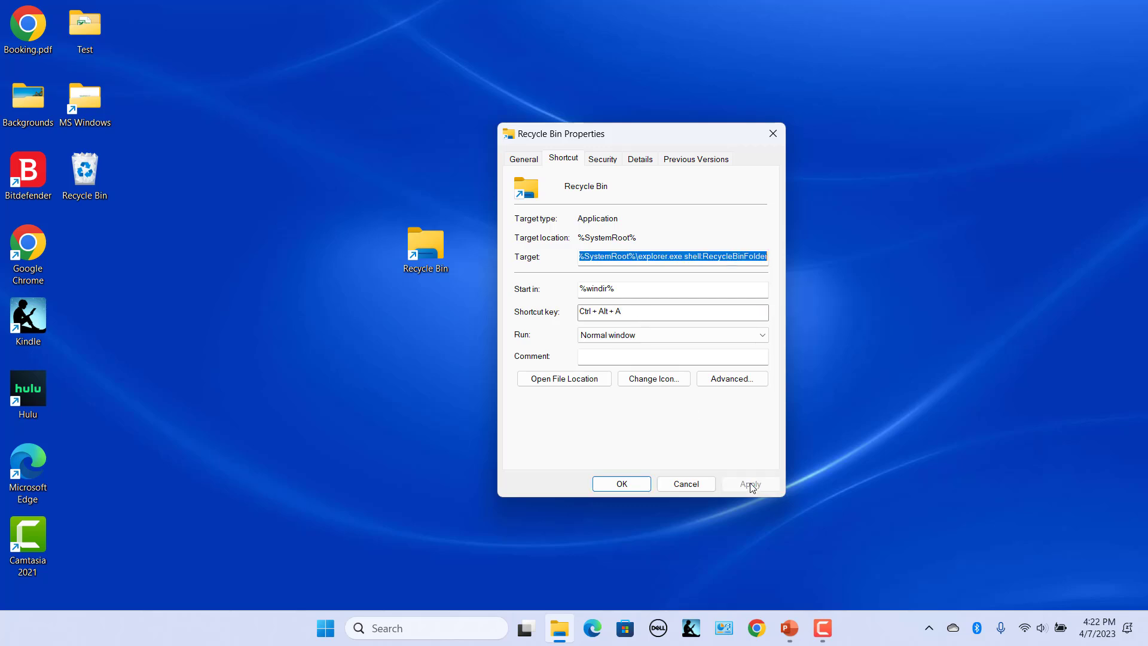
click(622, 484)
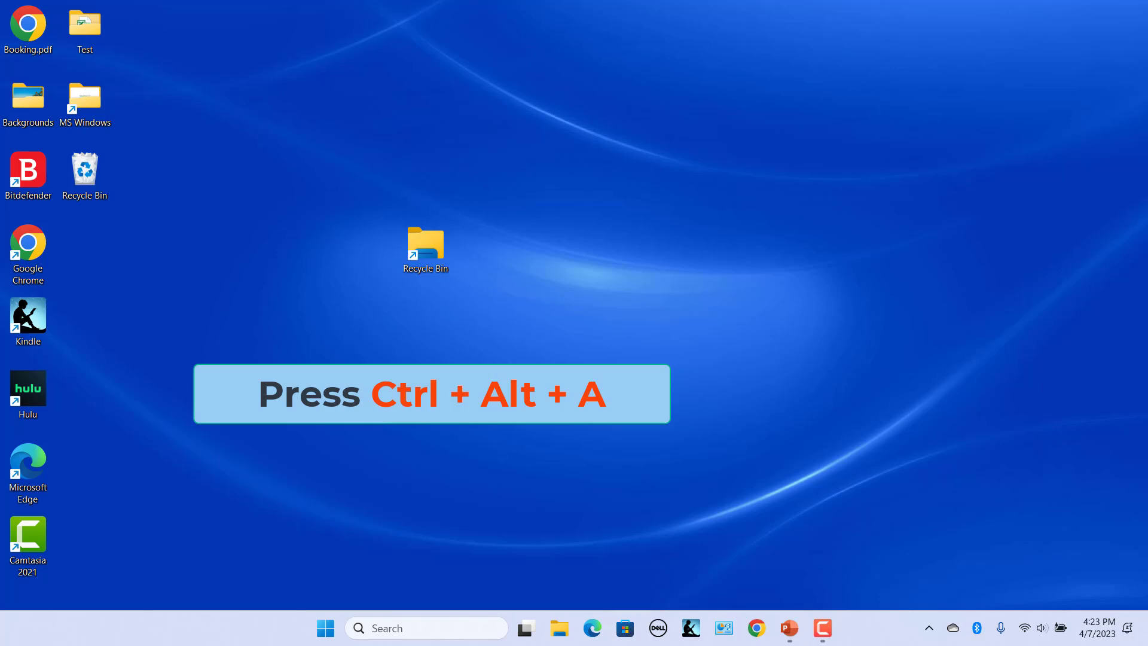
key(ctrl+alt+a)
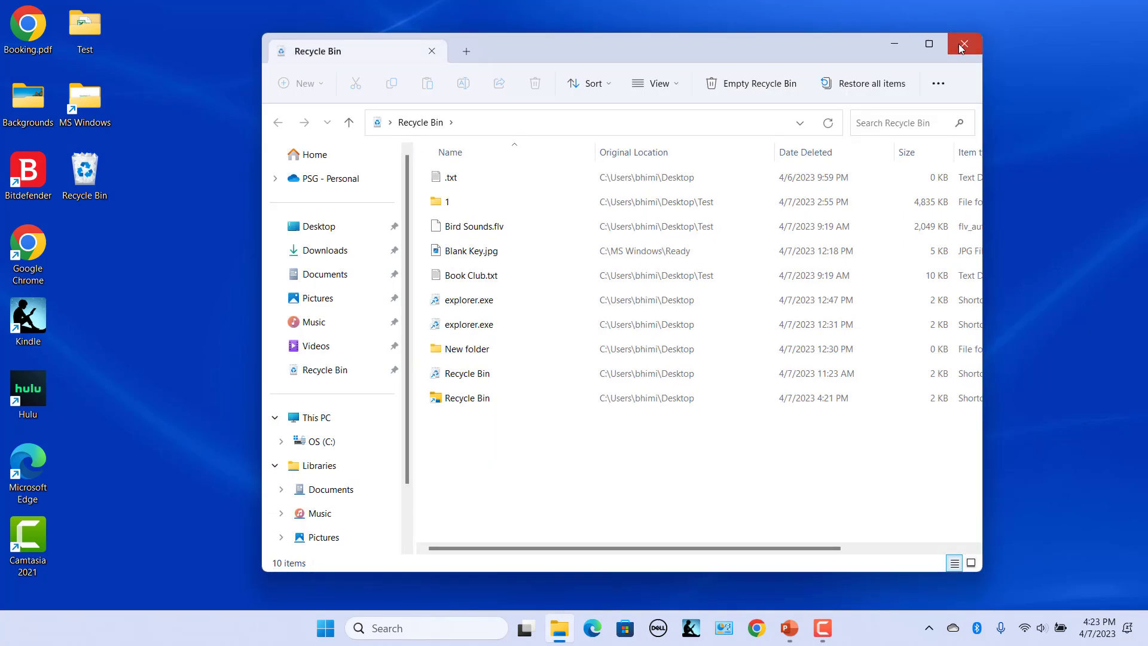
click(960, 48)
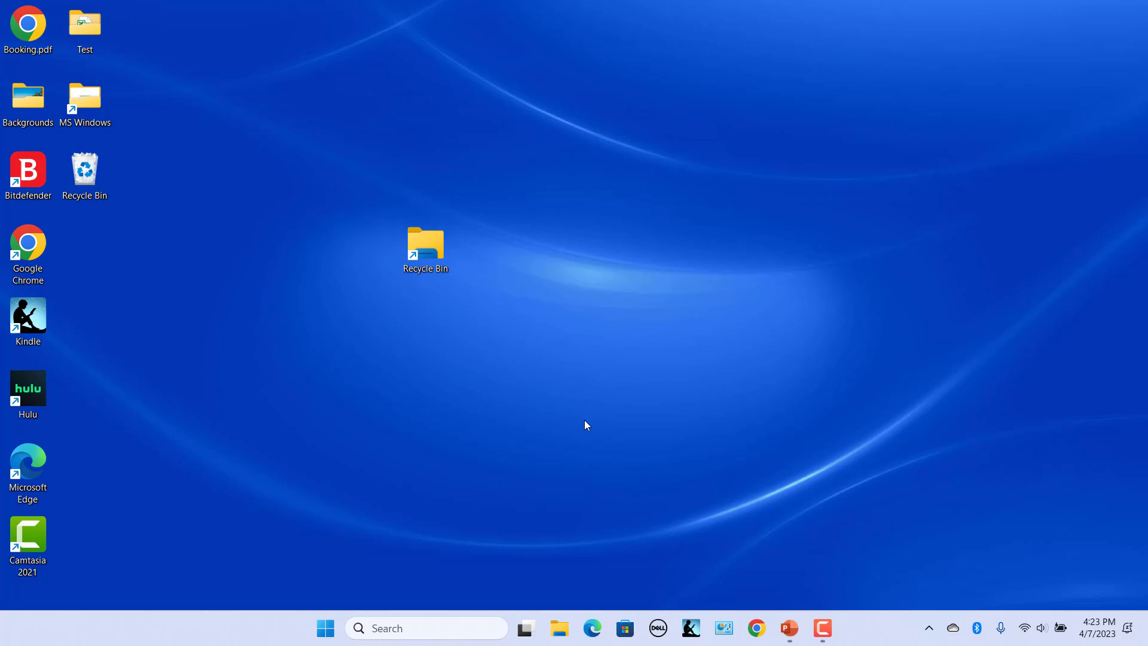
Tick Hidden in the Recycle Bin shortcut's General properties and apply
right_click(428, 246)
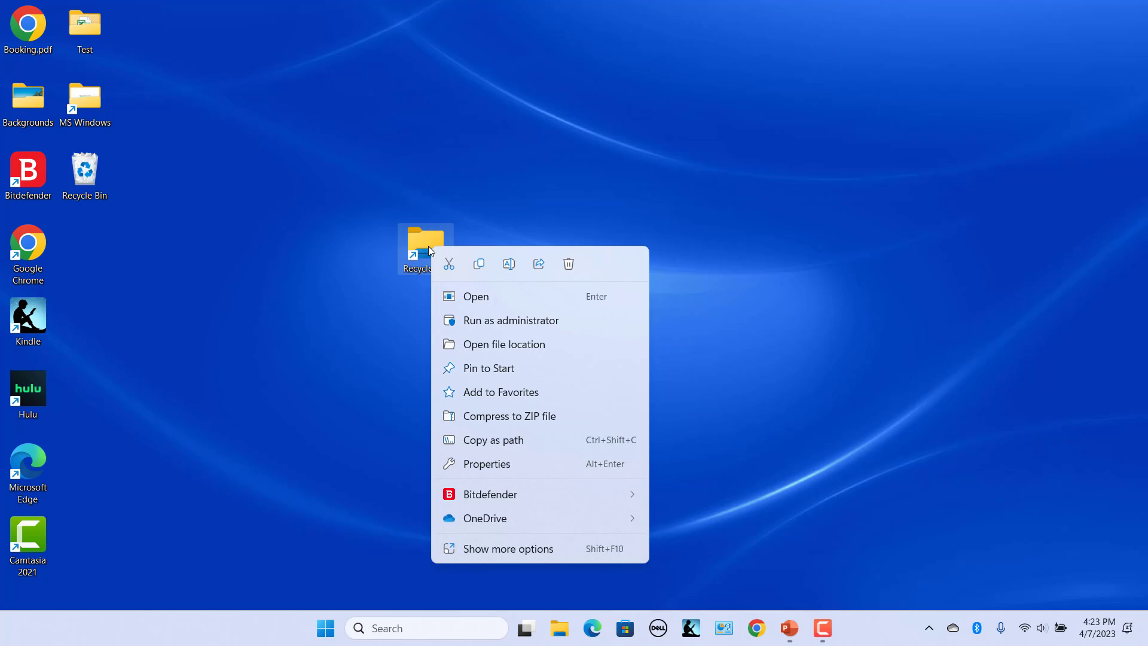
click(520, 466)
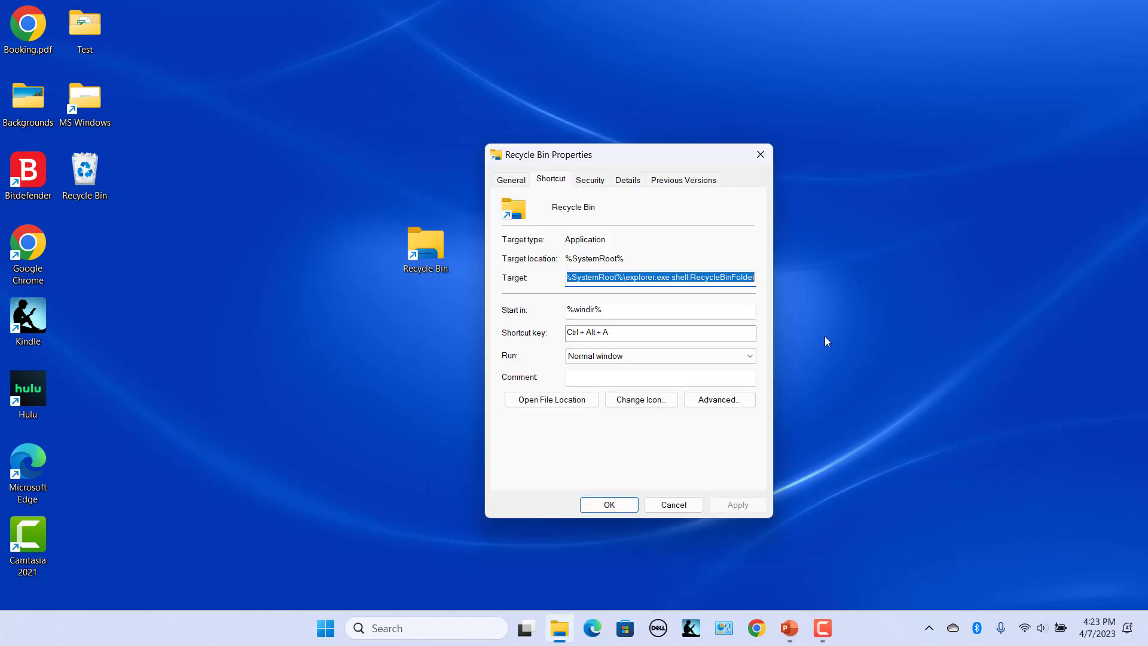
click(514, 180)
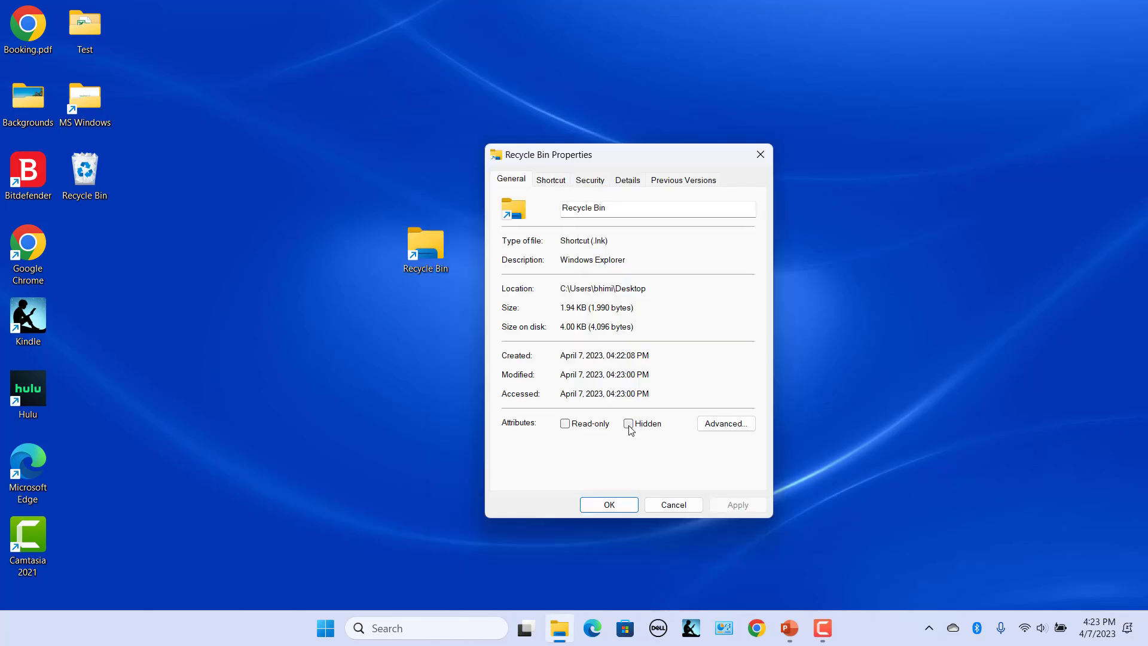
click(628, 424)
click(731, 506)
click(607, 504)
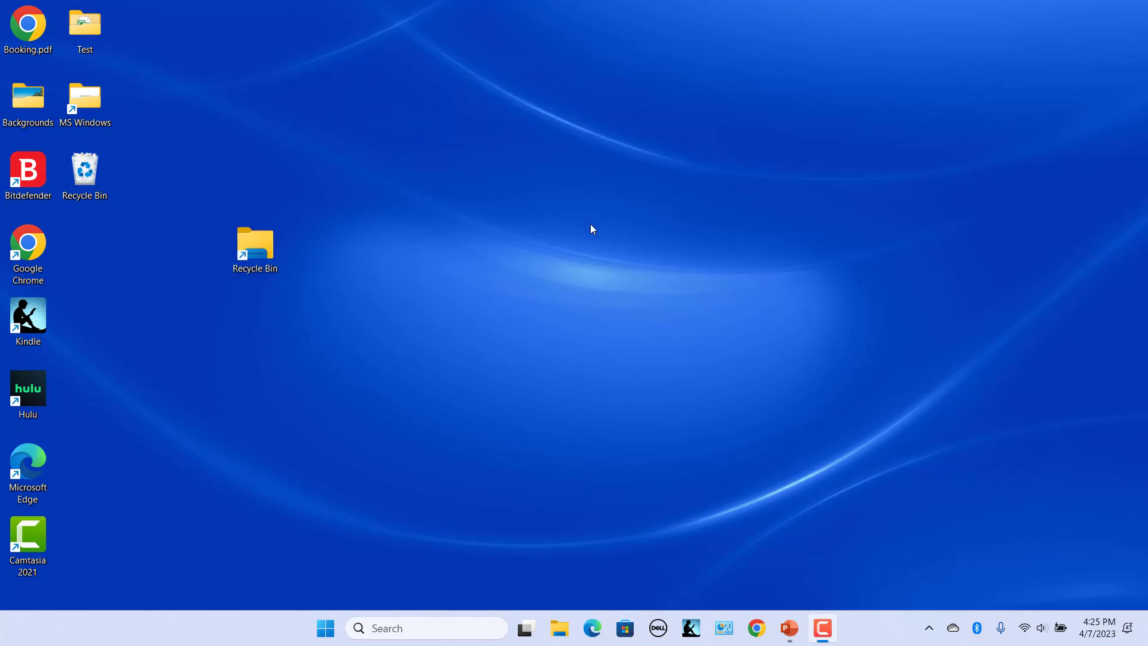
Change the shortcut's icon to the recycle bin icon from %SystemRoot%\system32\imageres.dll
right_click(261, 250)
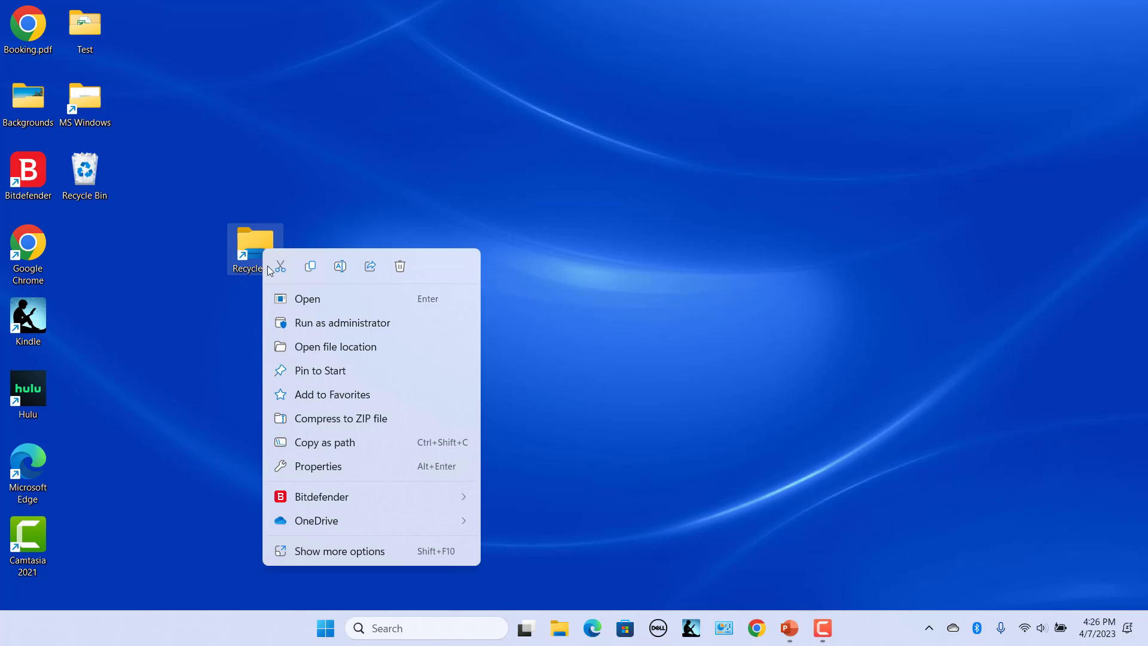
click(330, 466)
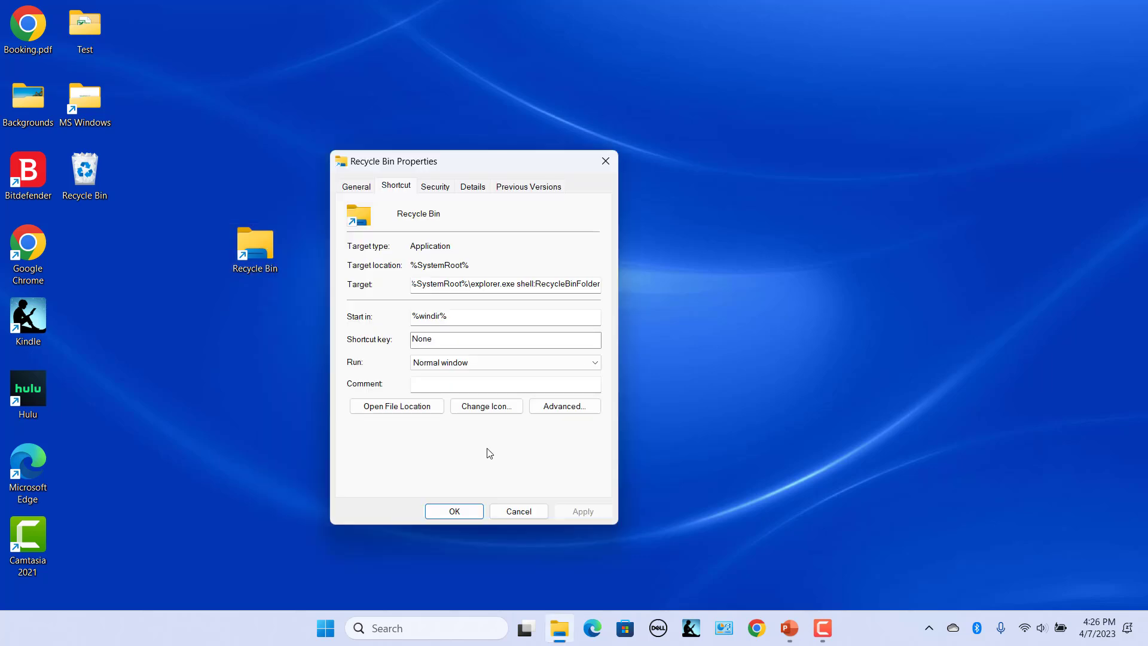
click(487, 409)
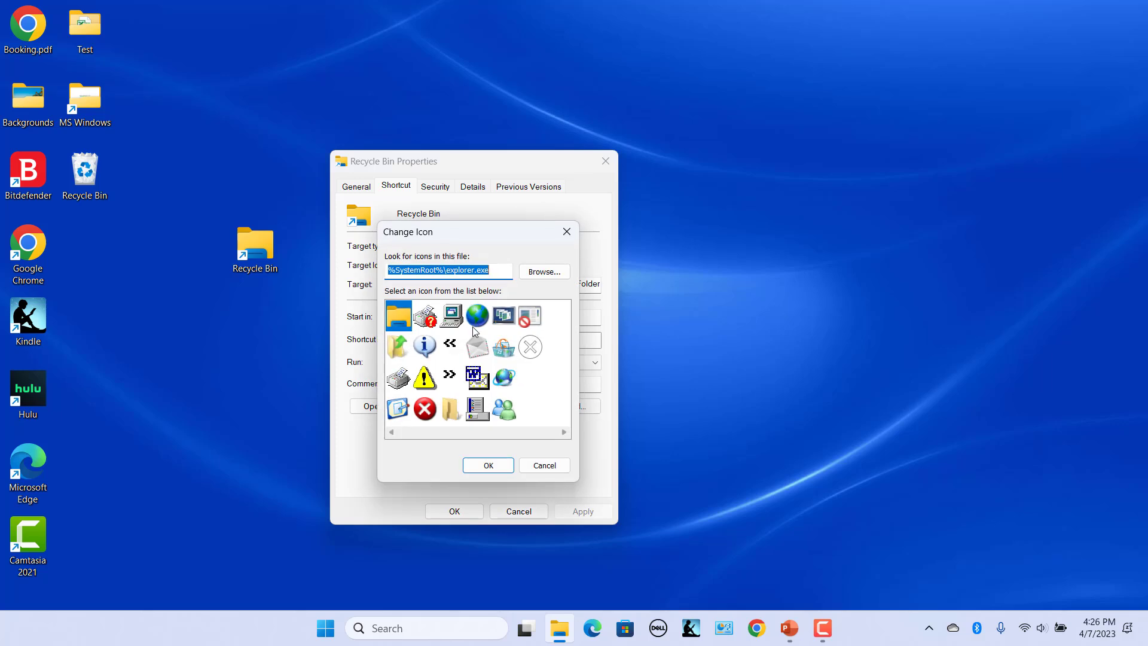
text(%SystemRoot%\system32\imageres.dll)
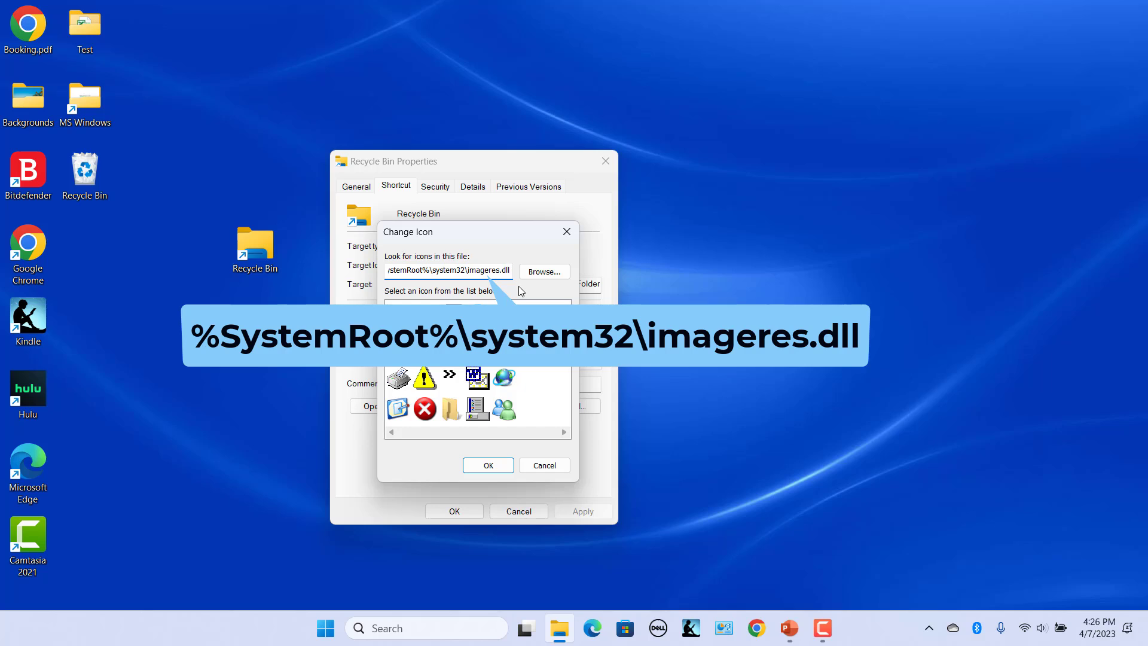
scroll(476, 364, down, 2)
click(478, 350)
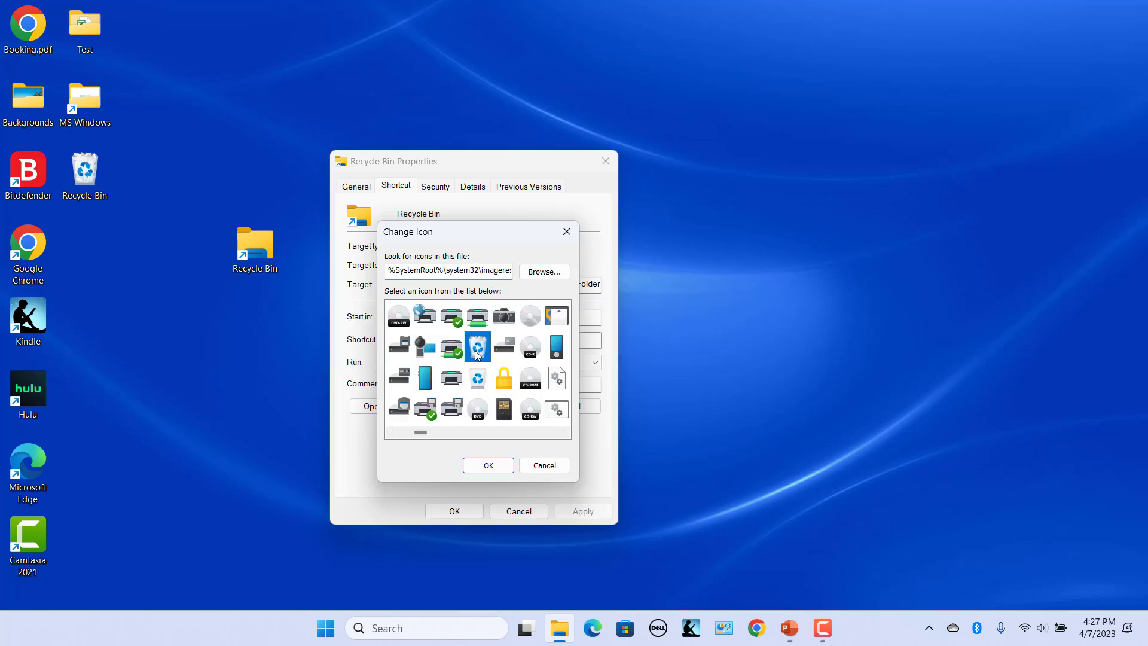
click(486, 465)
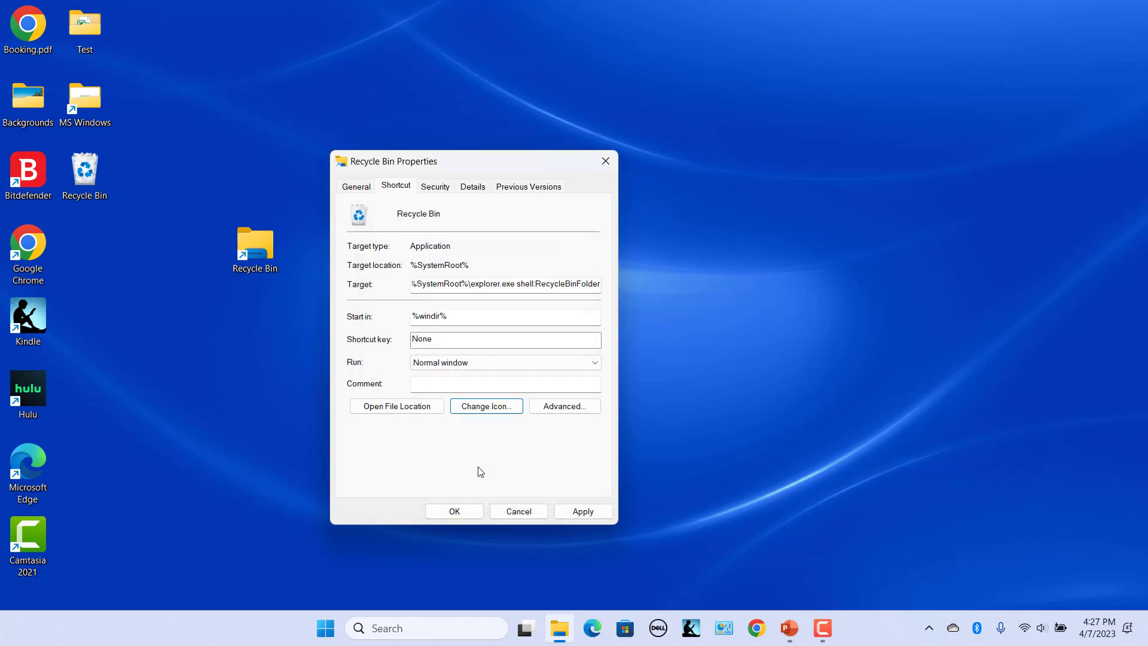
click(574, 512)
click(454, 511)
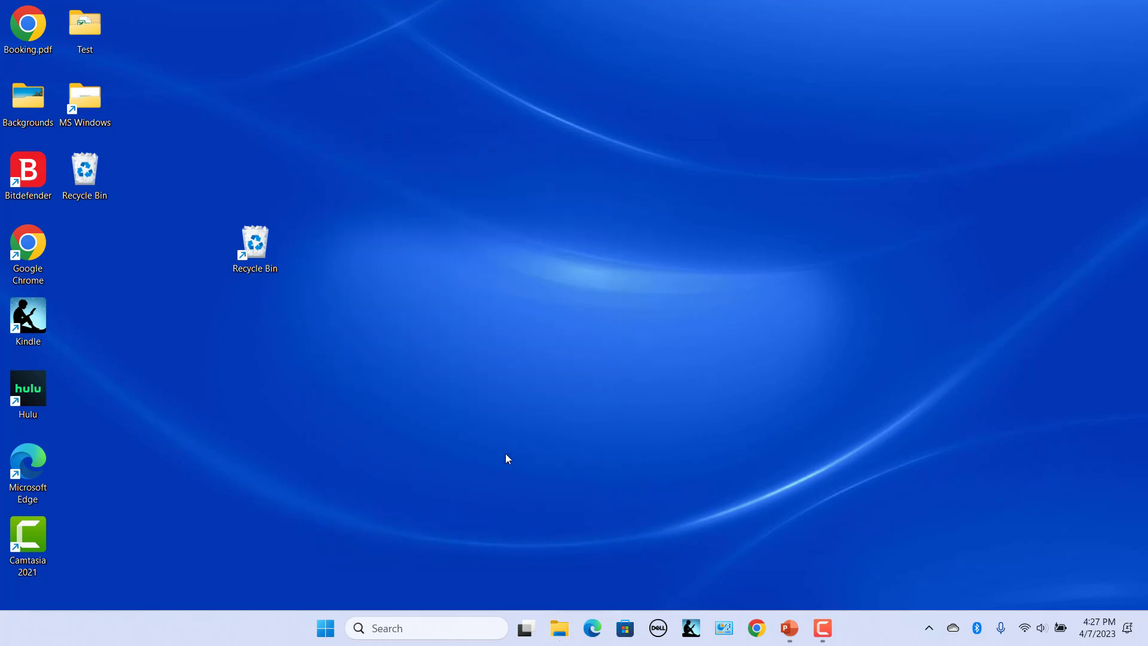
Pin the Recycle Bin shortcut to the taskbar via Show more options
right_click(253, 262)
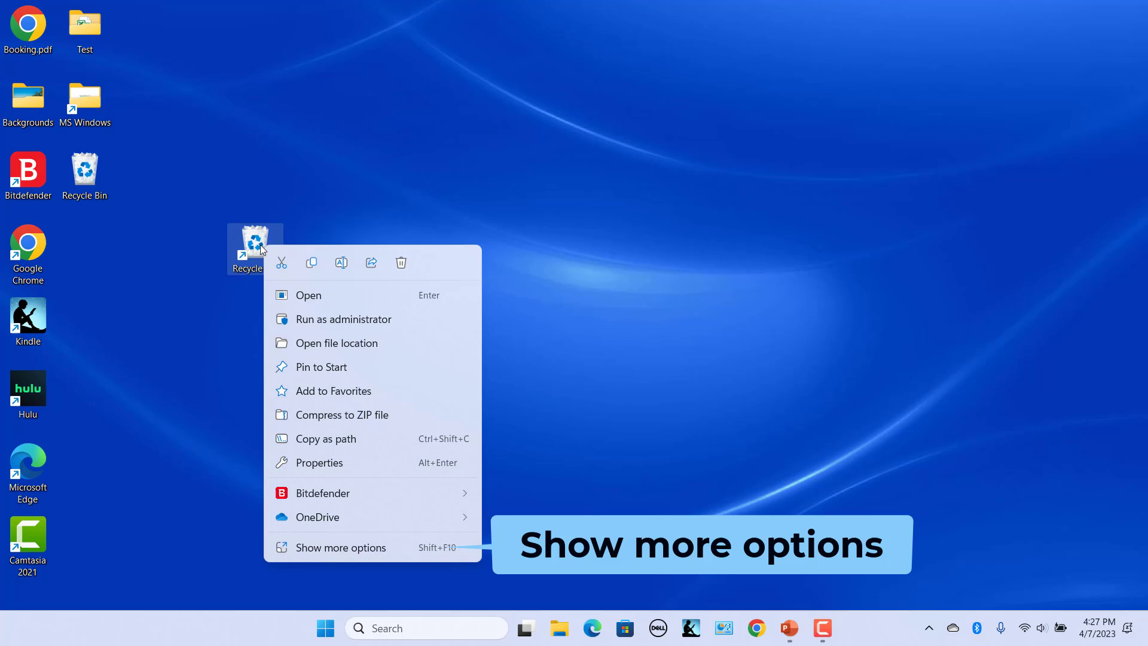
click(394, 550)
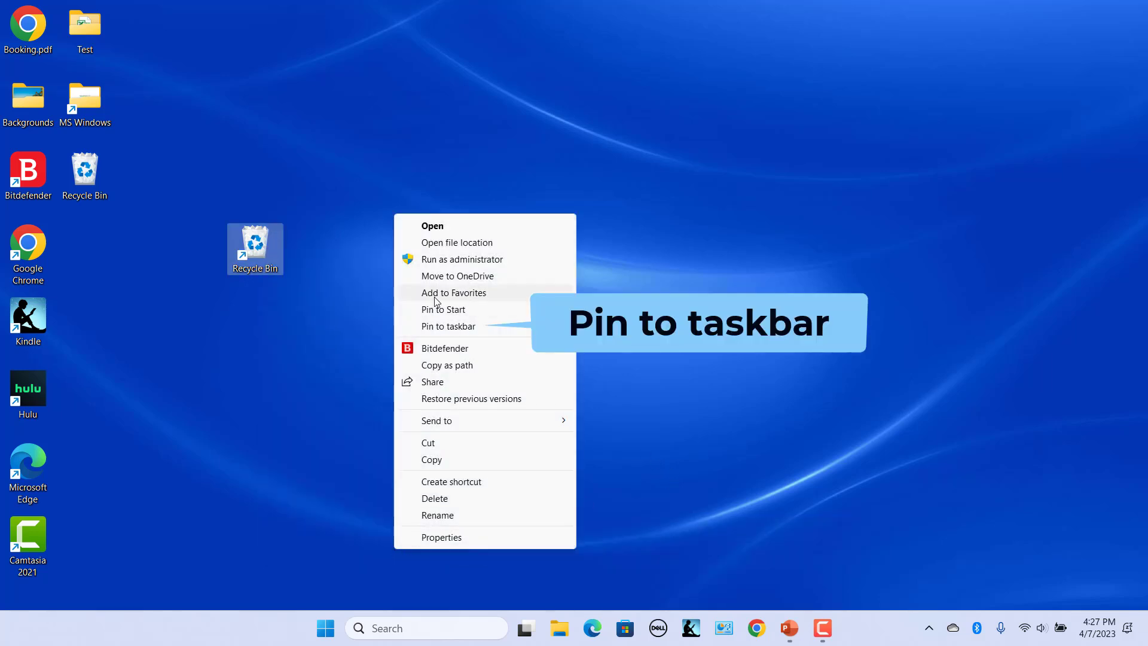
click(442, 328)
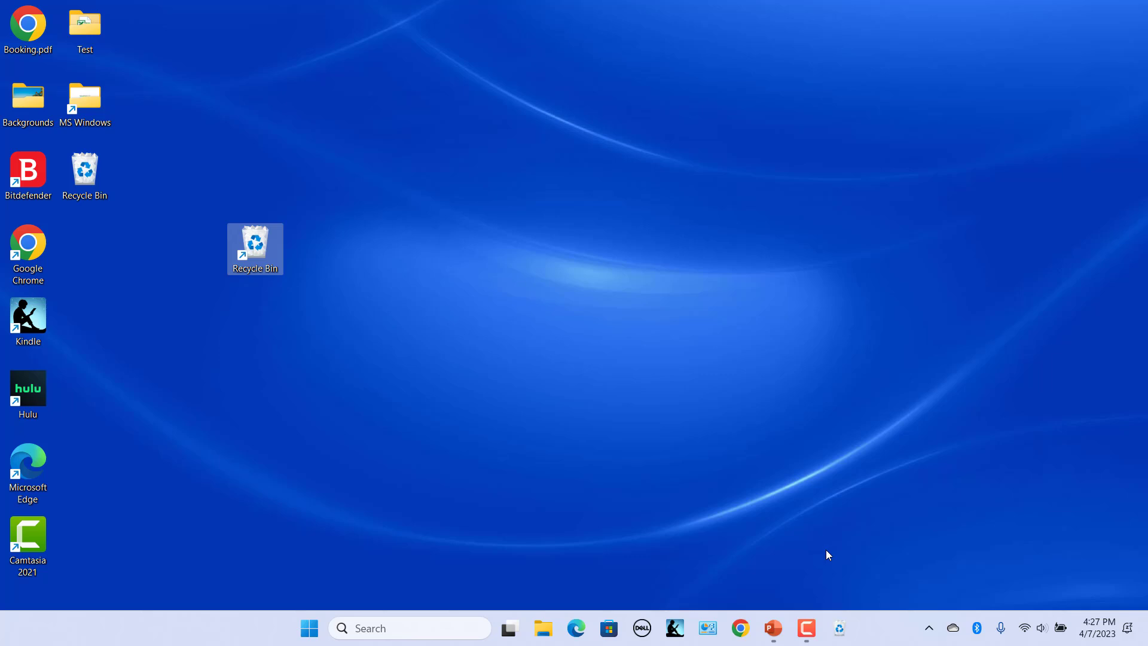
Delete the Recycle Bin shortcut from the desktop
click(369, 353)
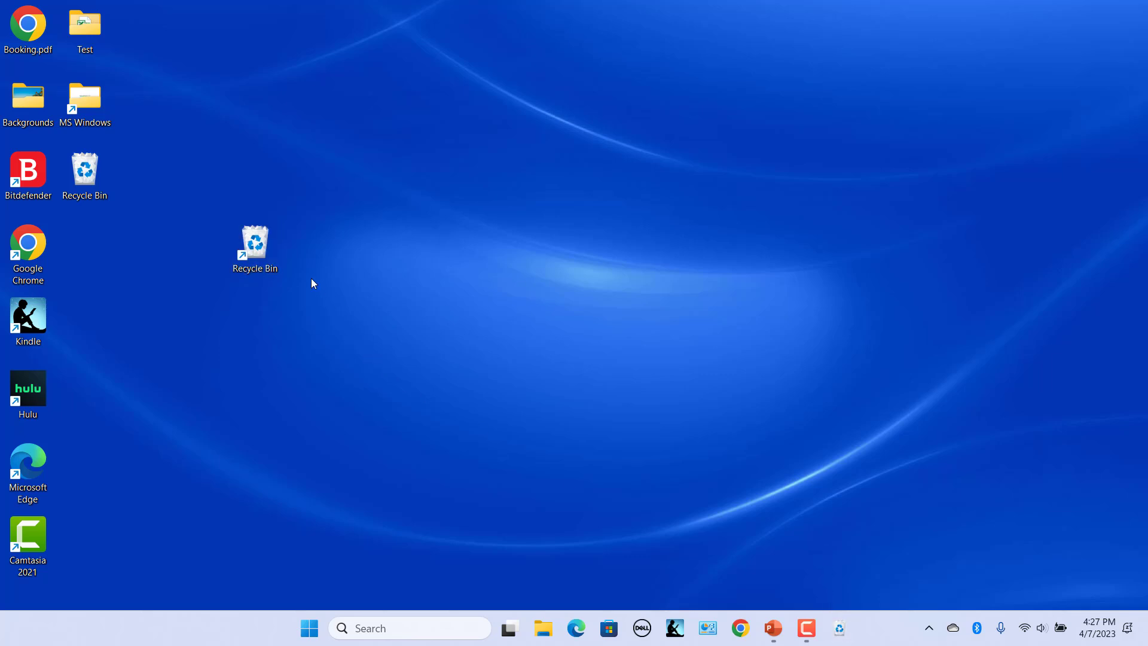
right_click(237, 253)
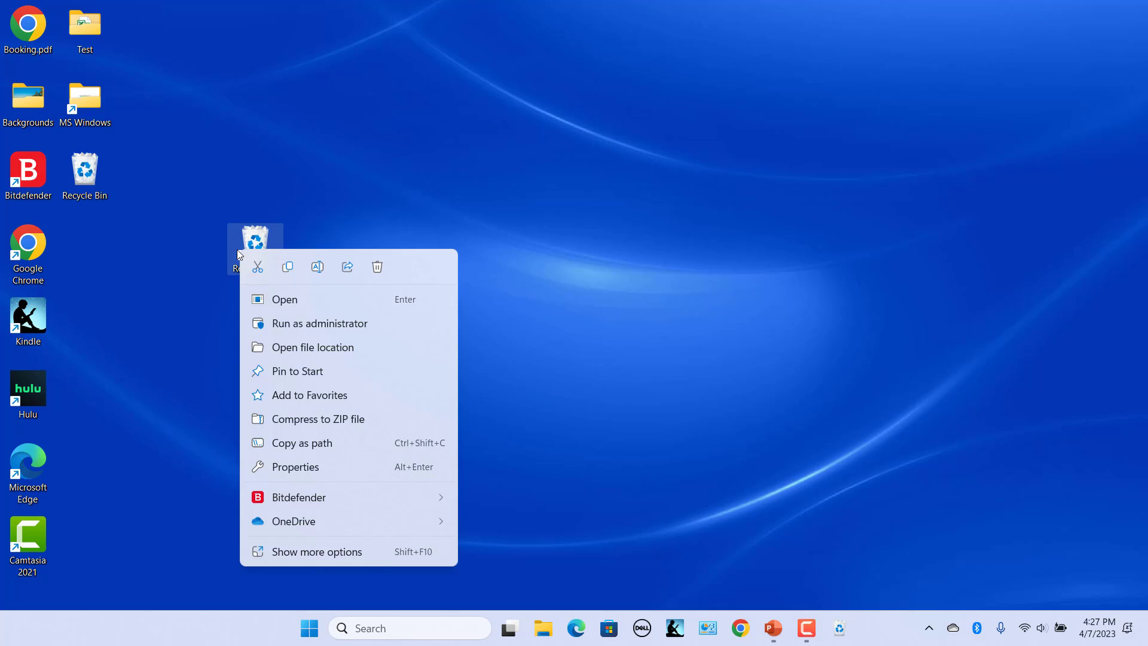
click(376, 267)
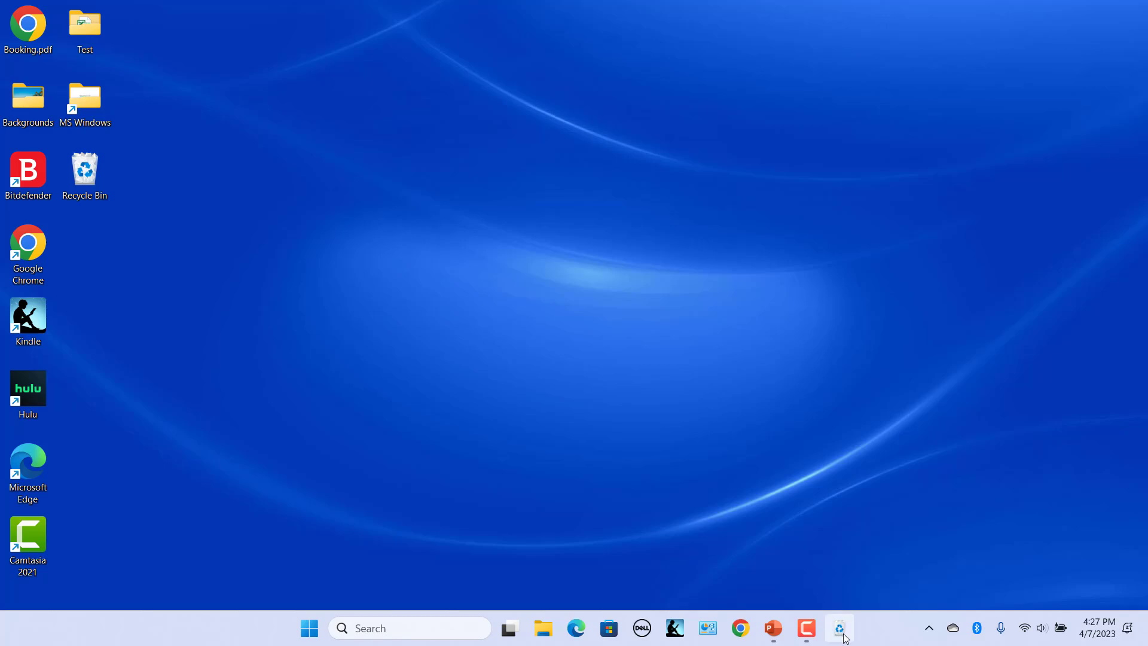